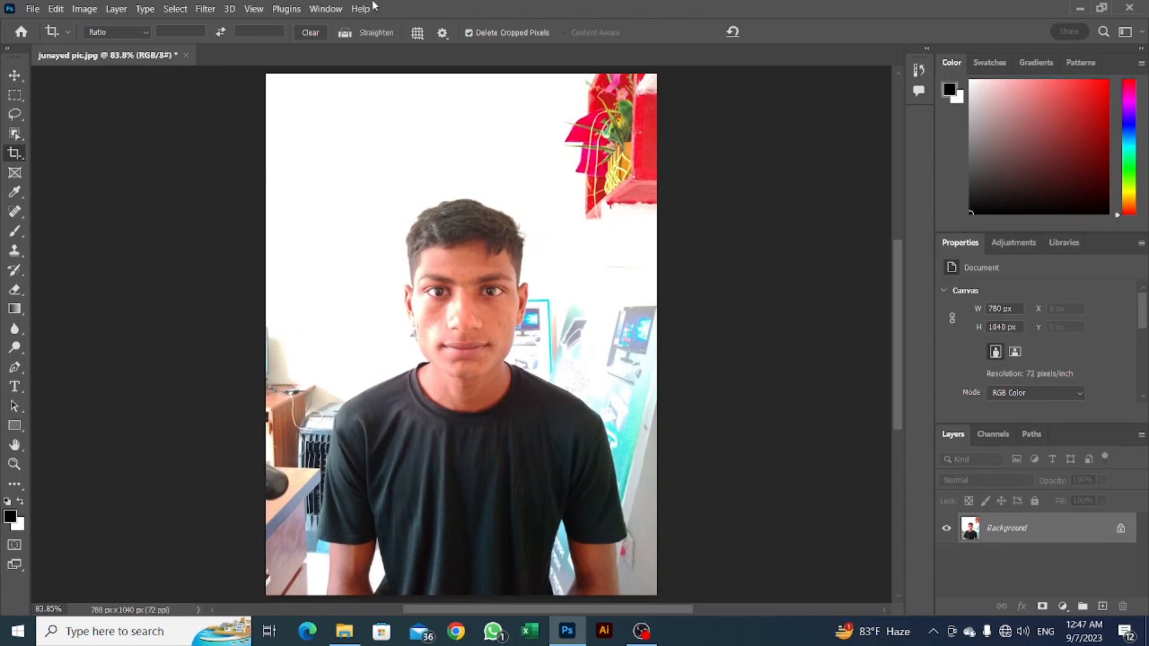
Set the Crop tool to W x H x Resolution with 1.5 in width, 1.9 in height and 300 px/in.
{"action": "left_click", "coordinate": [136, 32]}
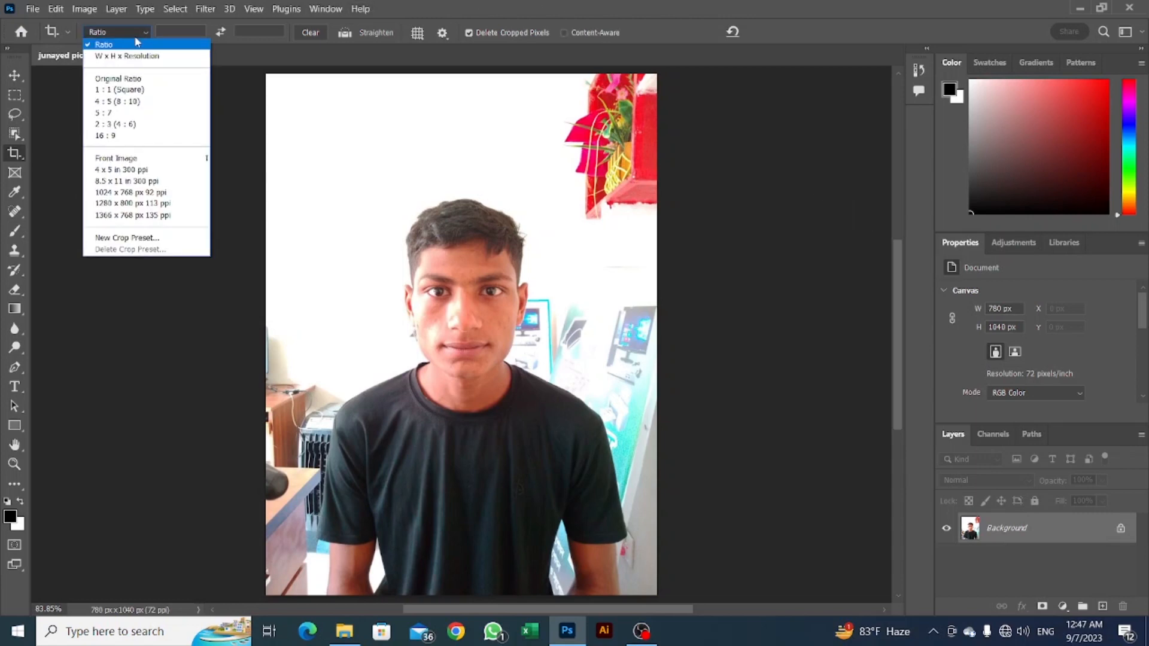
{"action": "left_click", "coordinate": [136, 32]}
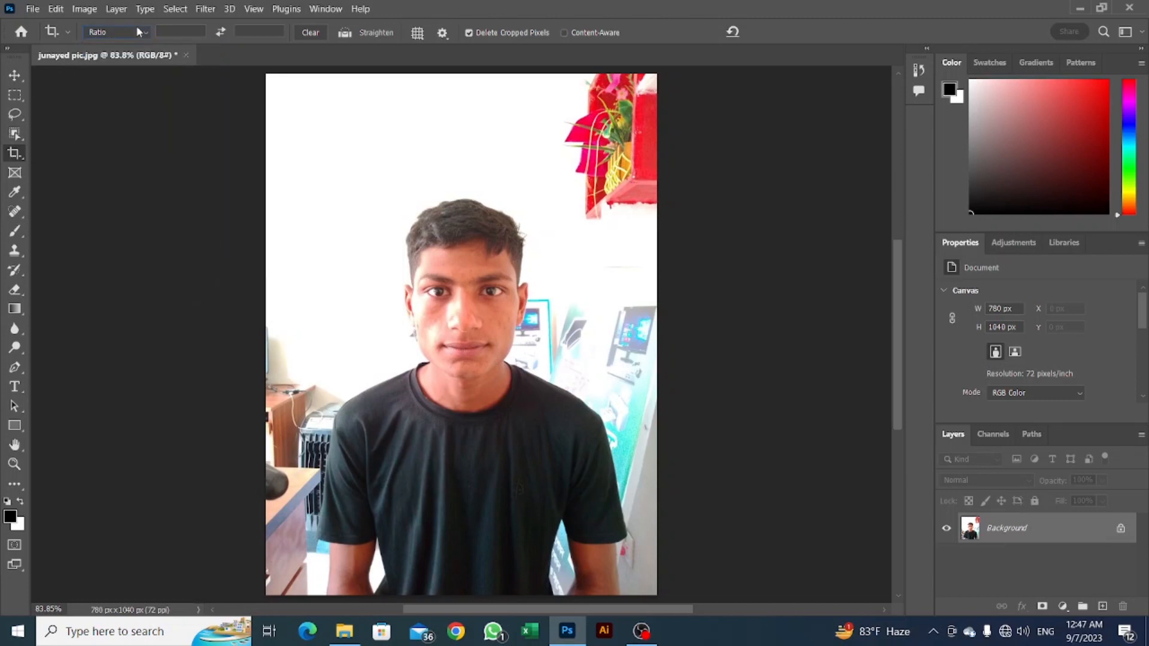
{"action": "left_click", "coordinate": [139, 32]}
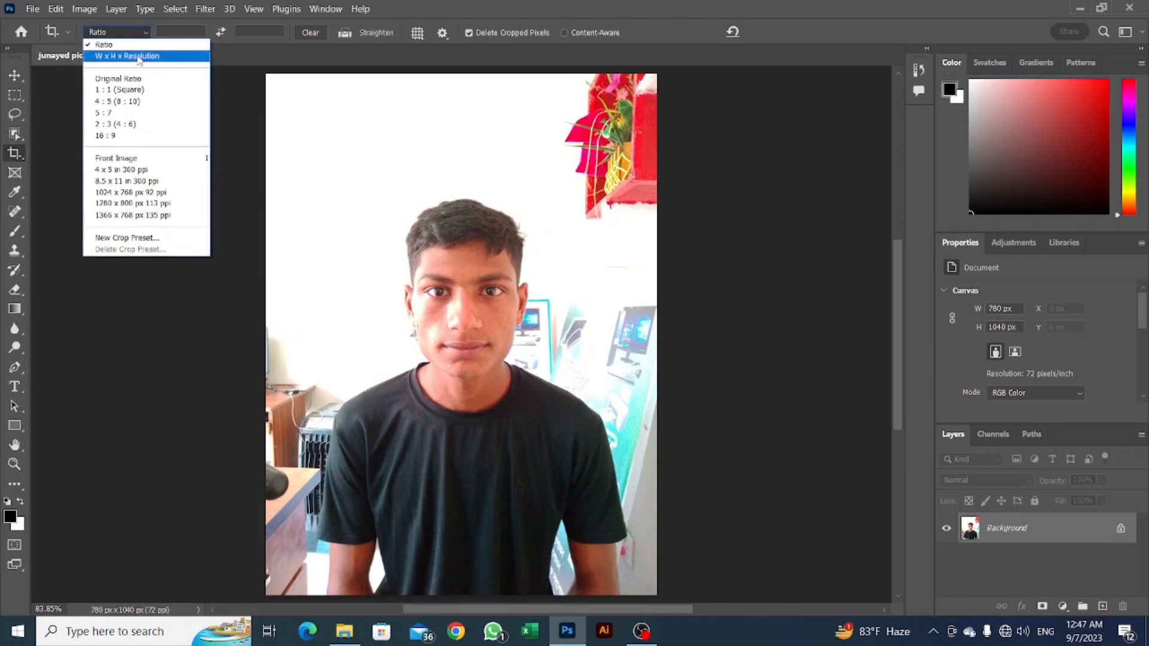
{"action": "left_click", "coordinate": [138, 58]}
{"action": "left_click", "coordinate": [185, 33]}
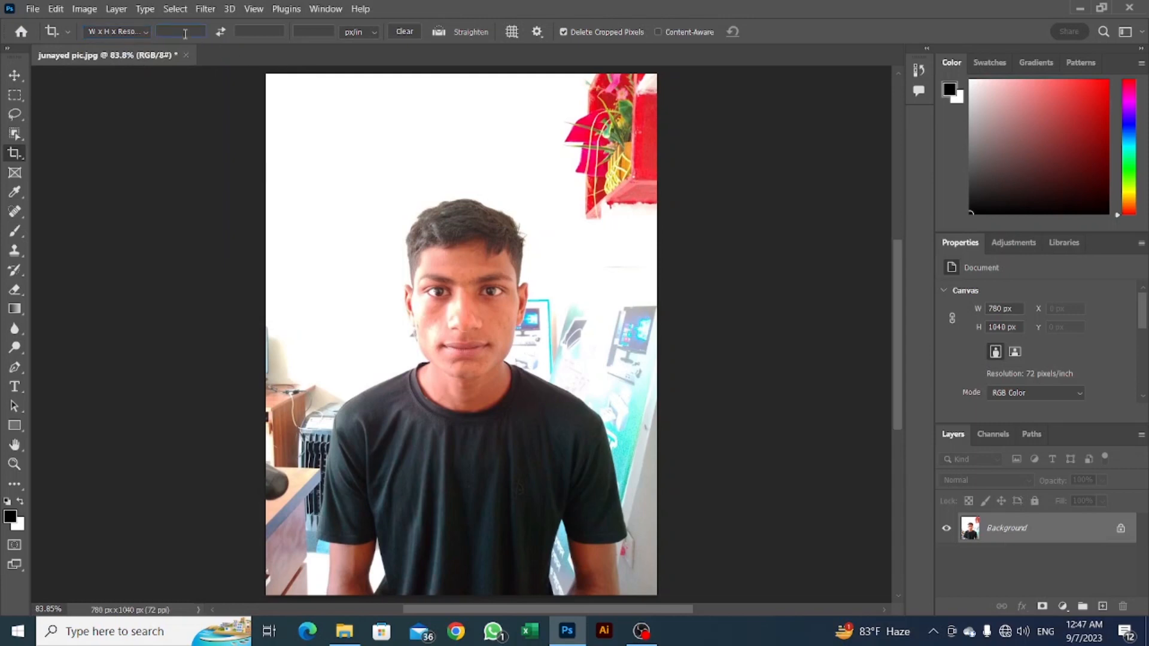
{"action": "type", "text": "1.5 in"}
{"action": "key", "text": "Tab"}
{"action": "type", "text": "1.9 in"}
{"action": "key", "text": "Tab"}
{"action": "type", "text": "300"}
Crop the photo to a head-and-shoulders frame of about 496 × 628 px, centred on the face.
{"action": "key", "text": "alt"}
{"action": "left_click_drag", "start_coordinate": [468, 330], "coordinate": [587, 506]}
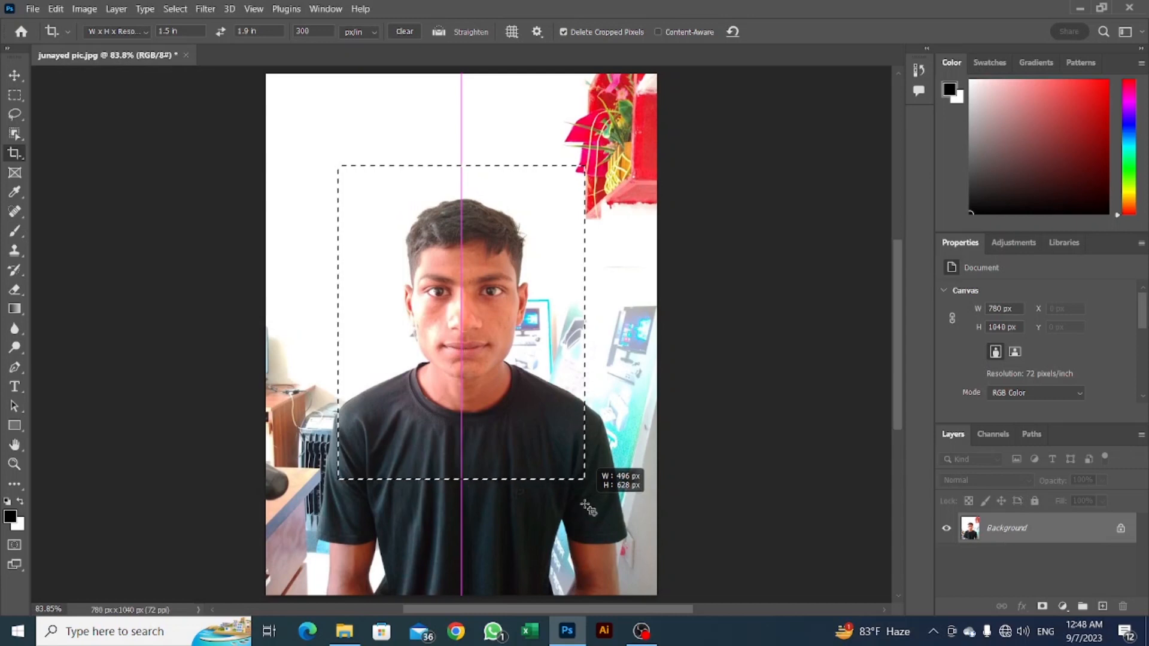
{"action": "left_click_drag", "start_coordinate": [588, 508], "coordinate": [588, 507]}
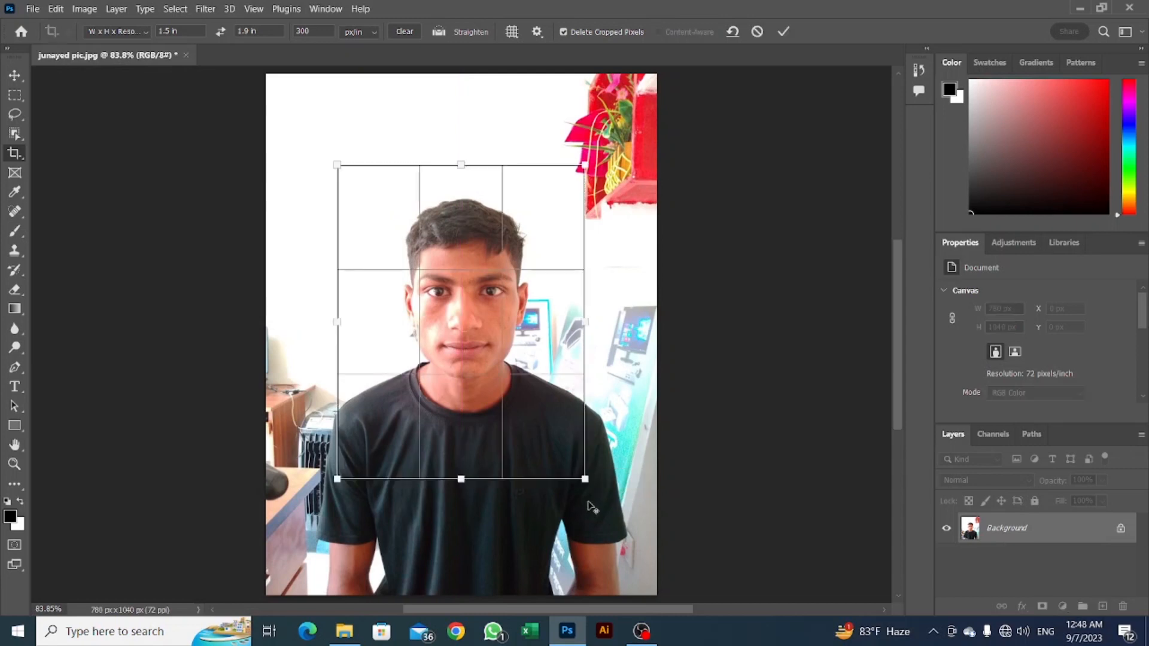
{"action": "left_click_drag", "start_coordinate": [557, 444], "coordinate": [562, 426]}
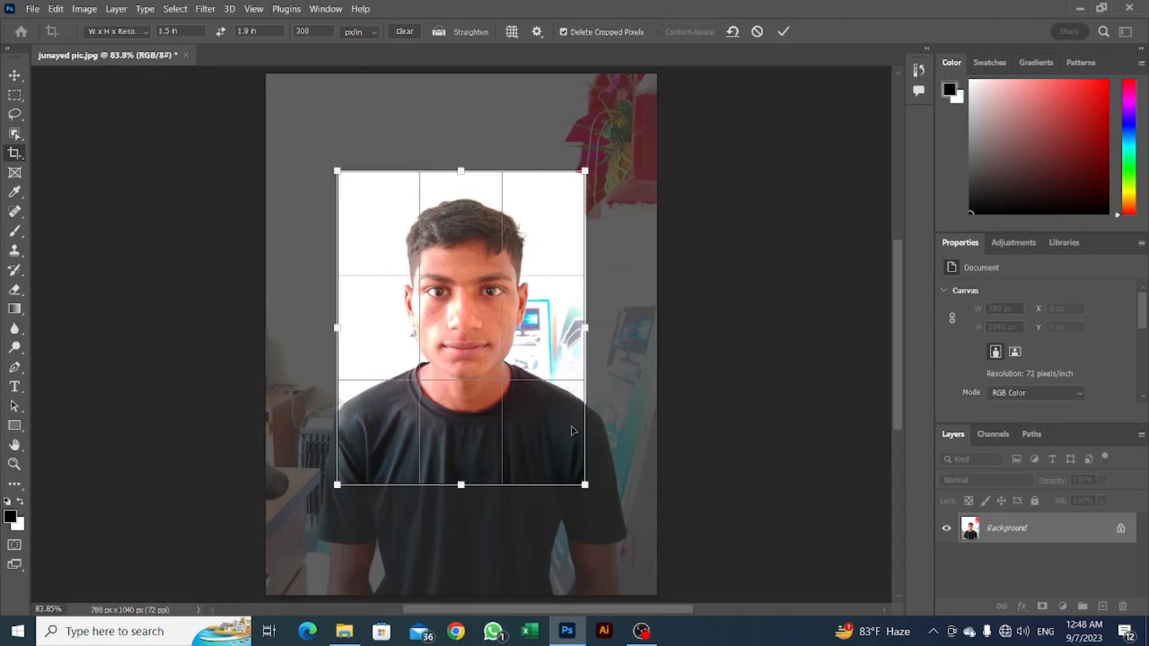
{"action": "key", "text": "Right"}
{"action": "key", "text": "Right"}
{"action": "key", "text": "Right"}
{"action": "key", "text": "Right"}
{"action": "key", "text": "Right"}
{"action": "key", "text": "Right"}
{"action": "key", "text": "Right"}
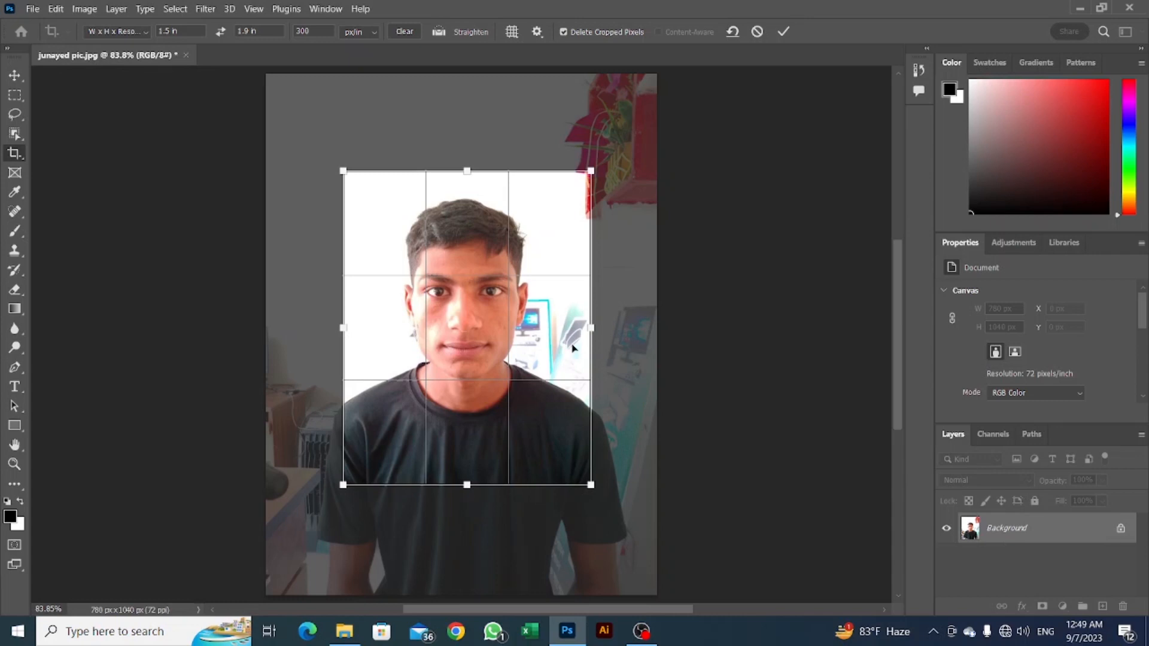
{"action": "key", "text": "Return"}
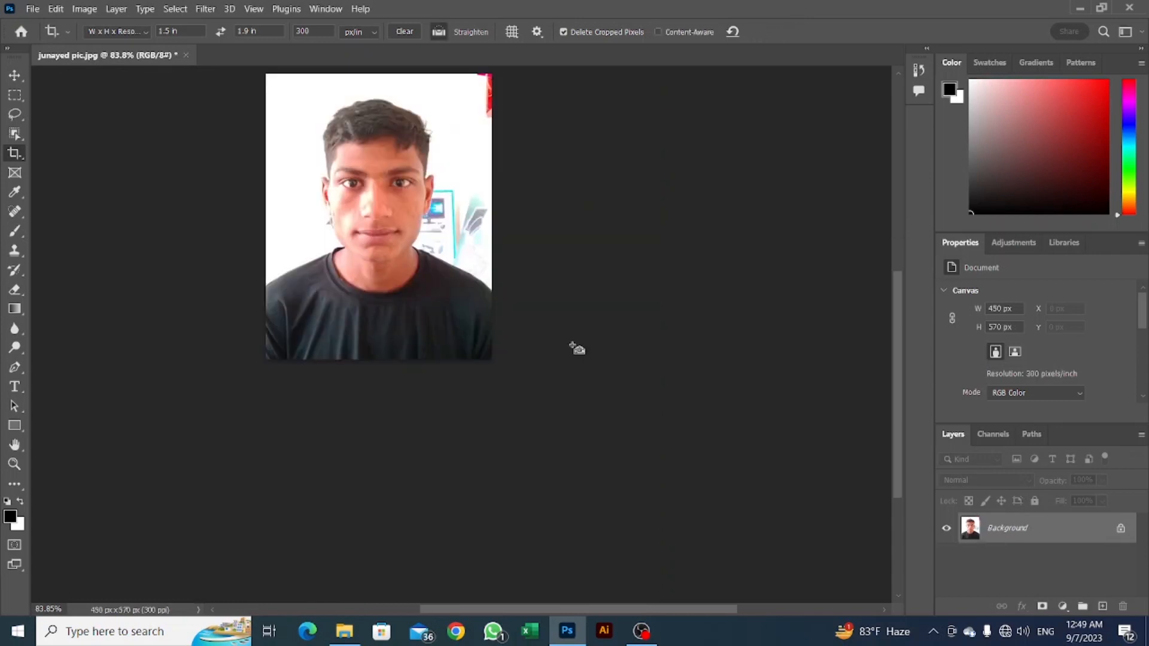
{"action": "key", "text": "ctrl+0"}
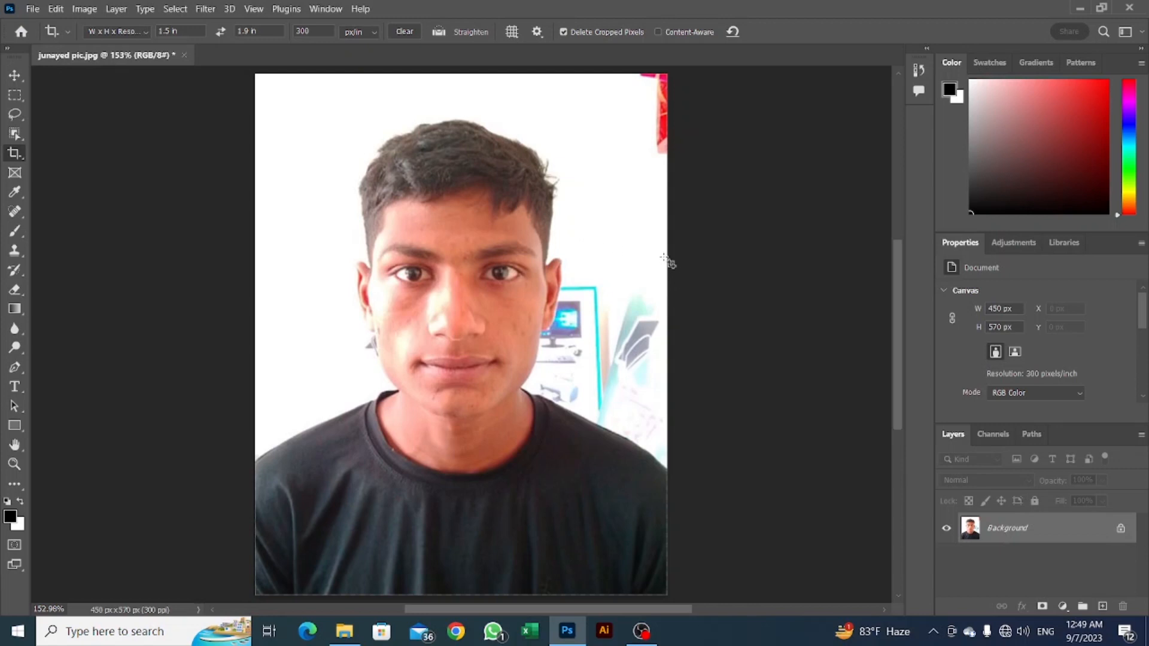
Select the person automatically with Select Subject and check the selection edge around the face and ears.
{"action": "left_click", "coordinate": [175, 11]}
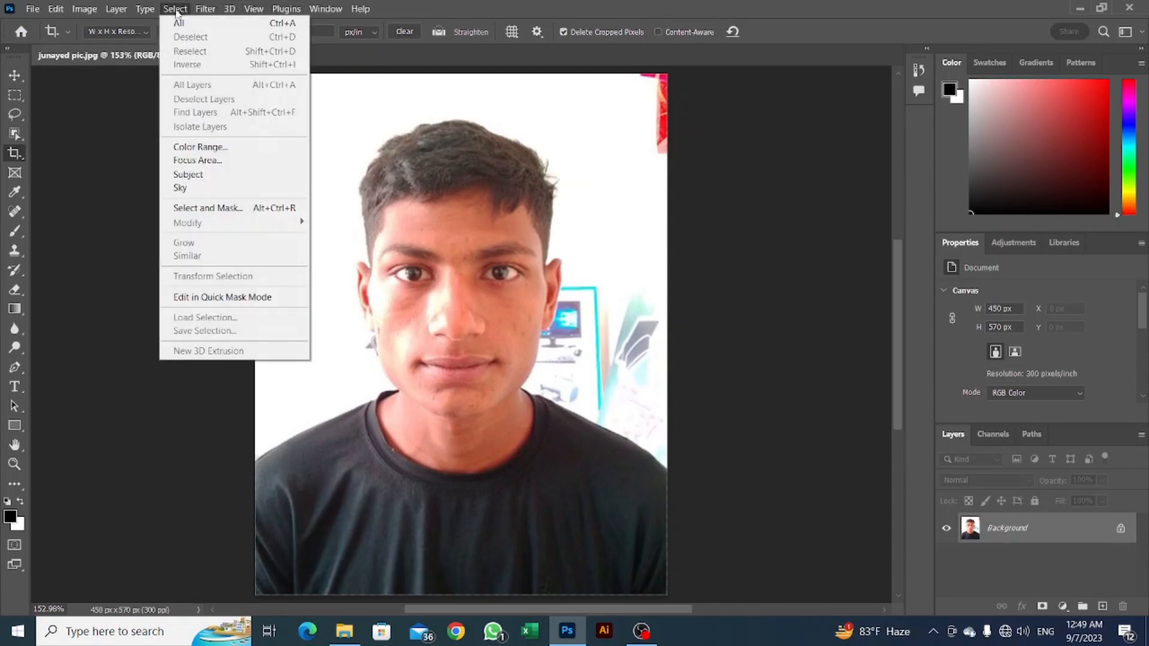
{"action": "left_click", "coordinate": [207, 178]}
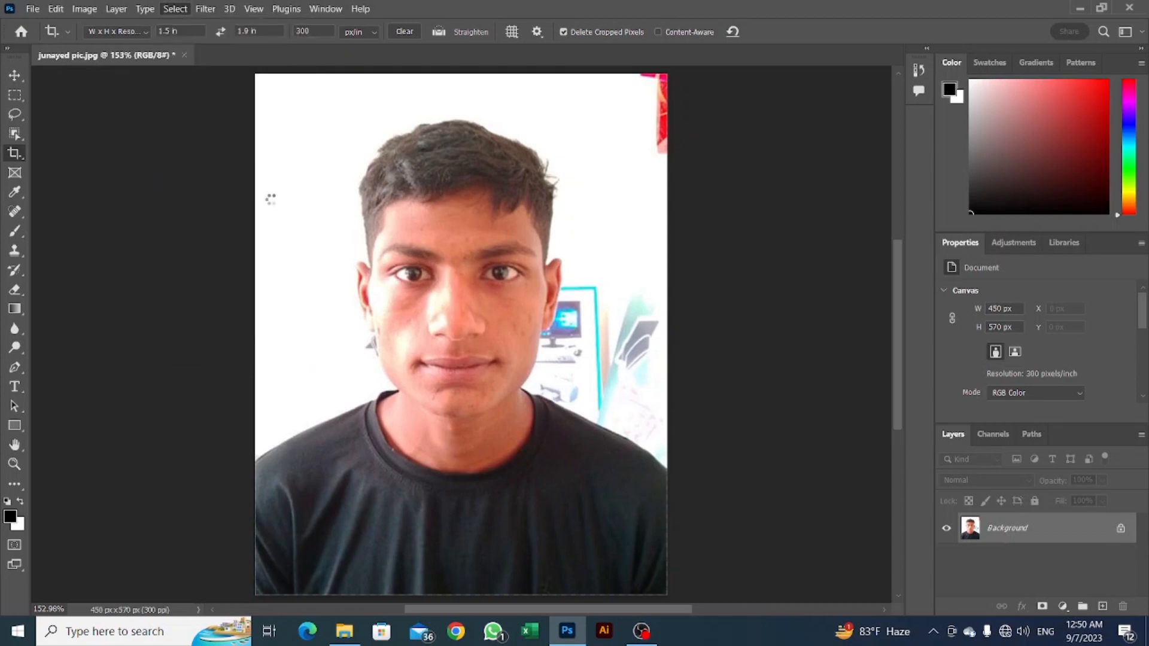
{"action": "scroll", "coordinate": [381, 288], "scroll_direction": "up", "scroll_amount": 5}
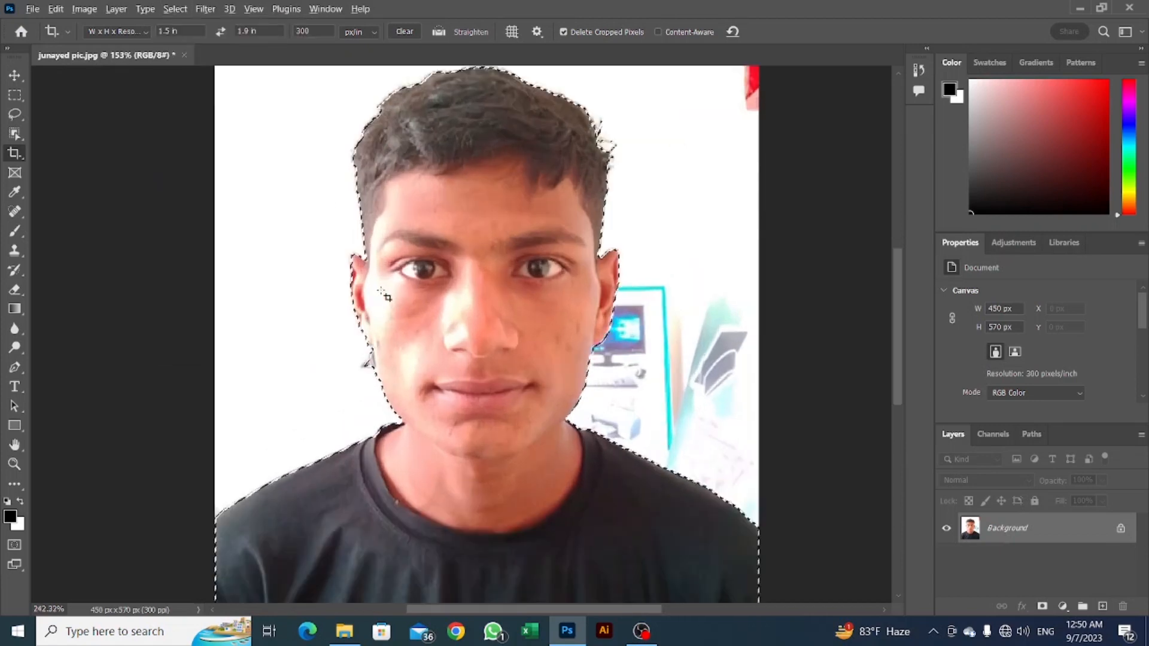
{"action": "scroll", "coordinate": [421, 391], "scroll_direction": "up", "scroll_amount": 3}
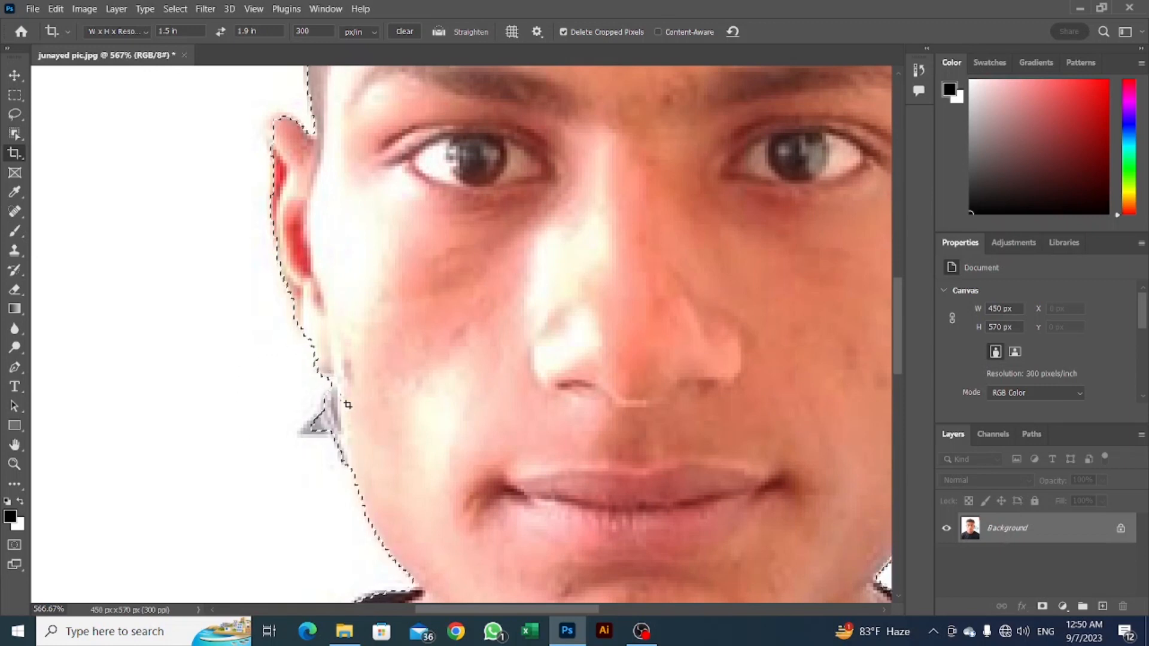
{"action": "scroll", "coordinate": [337, 434], "scroll_direction": "down", "scroll_amount": 3}
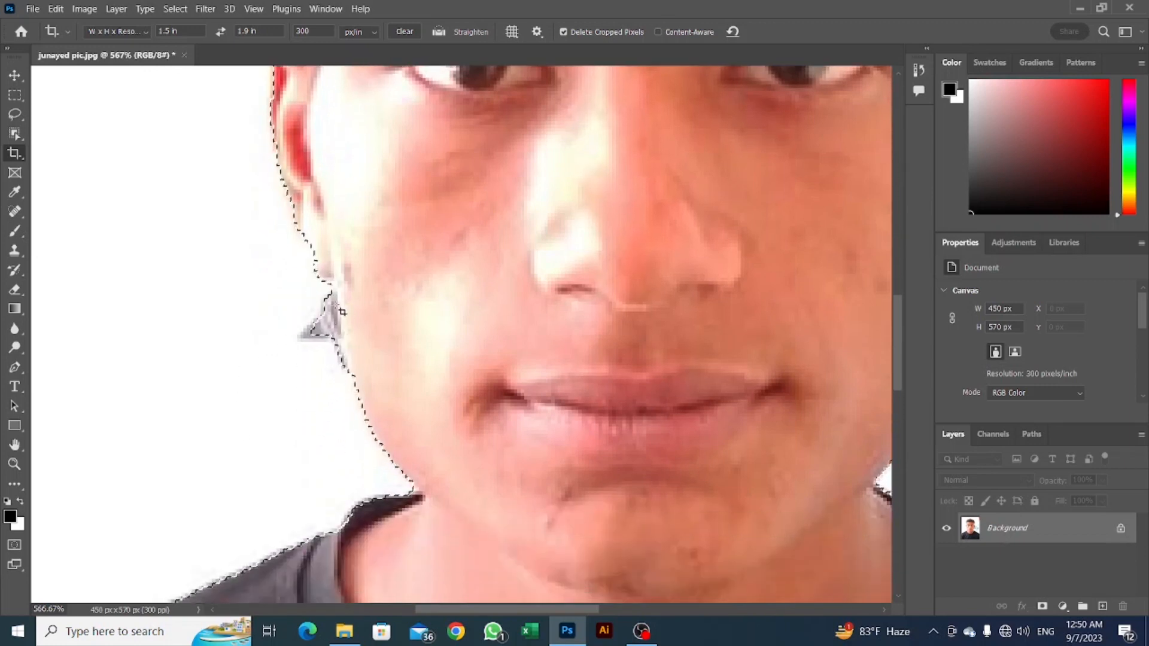
{"action": "left_click_drag", "start_coordinate": [634, 267], "coordinate": [154, 263]}
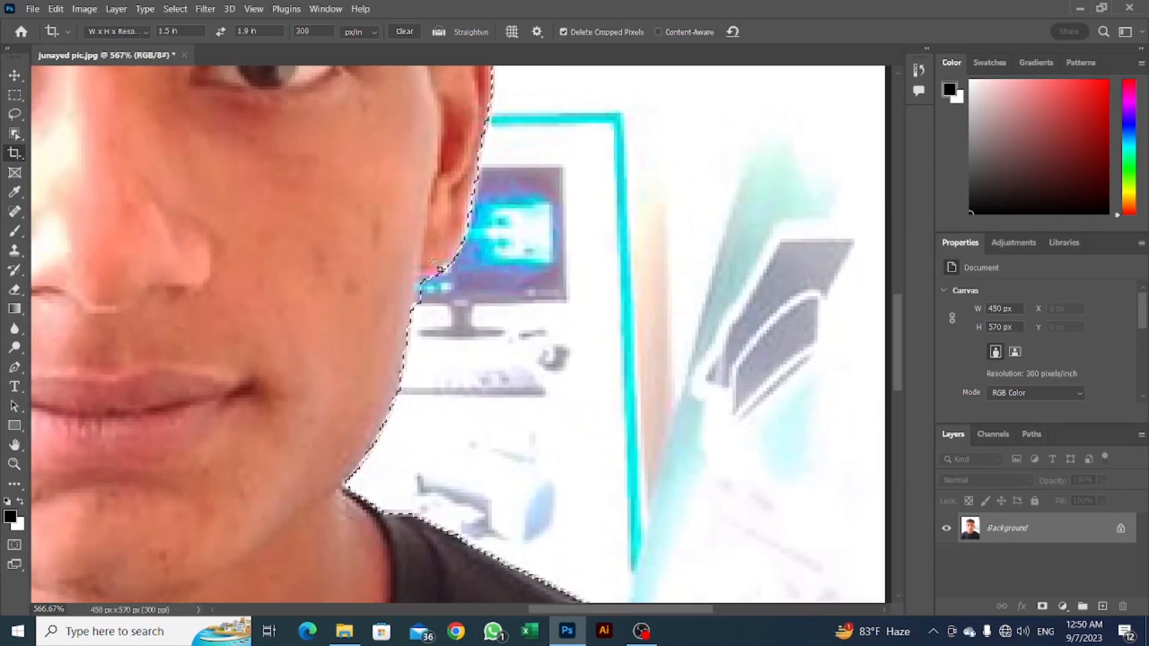
{"action": "scroll", "coordinate": [418, 309], "scroll_direction": "down", "scroll_amount": 5}
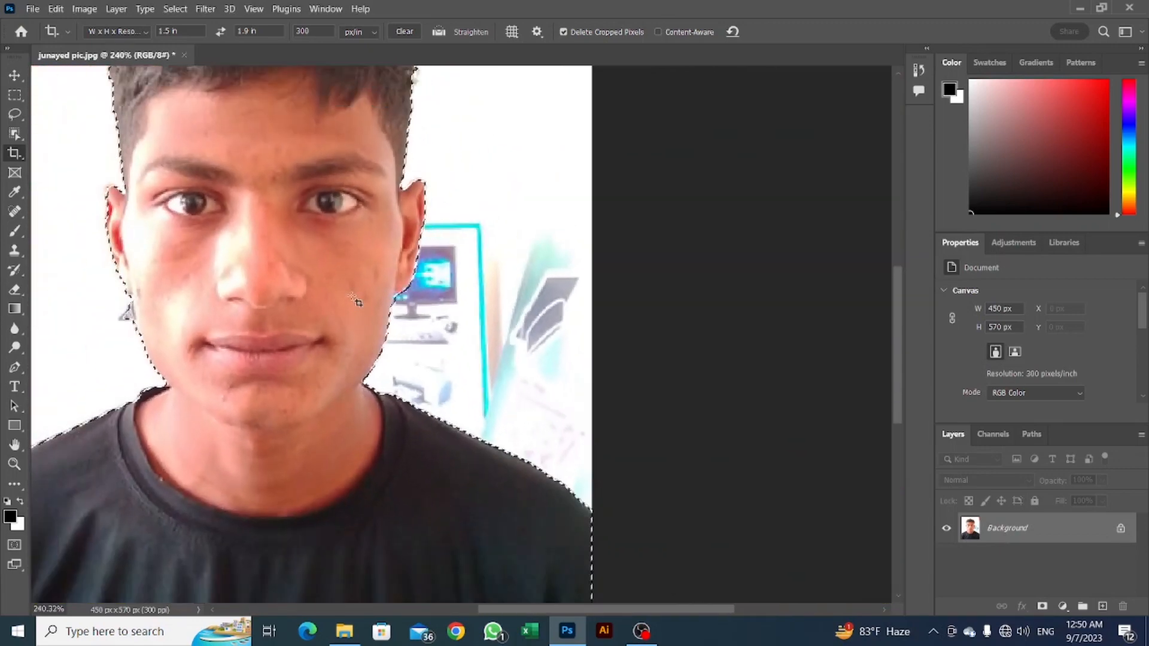
{"action": "scroll", "coordinate": [359, 299], "scroll_direction": "up", "scroll_amount": 2}
{"action": "scroll", "coordinate": [277, 249], "scroll_direction": "down", "scroll_amount": 2}
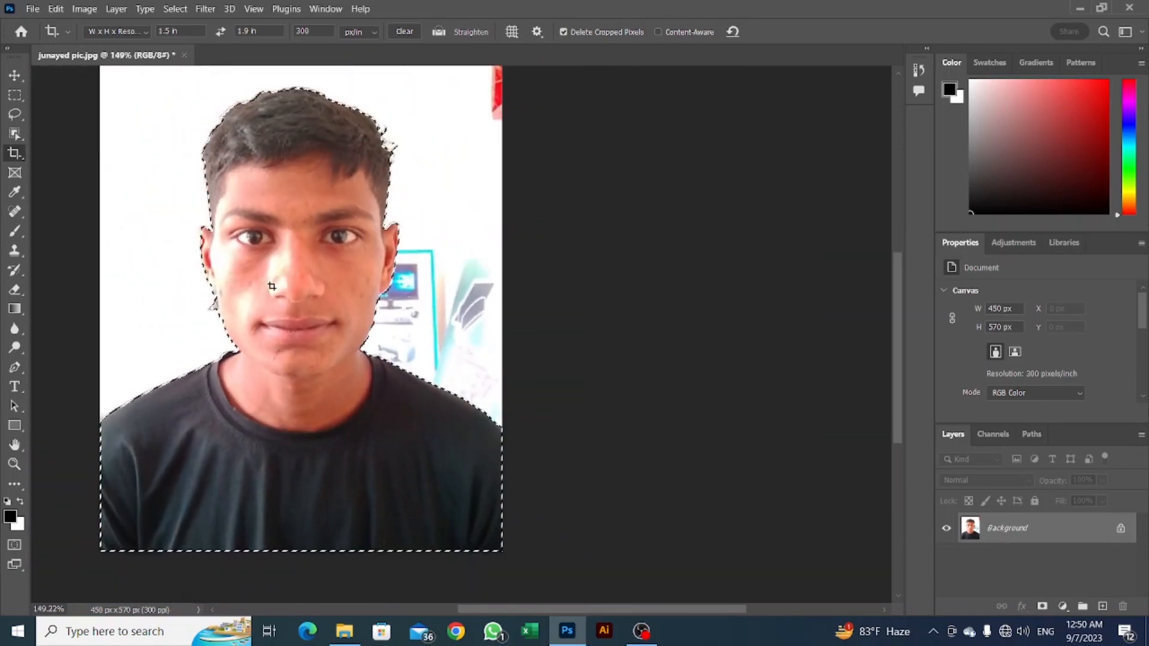
Subtract the grey background patch beside the jaw, below the ear on the photo's left side, from the selection with the Lasso tool.
{"action": "scroll", "coordinate": [252, 281], "scroll_direction": "up", "scroll_amount": 2}
{"action": "scroll", "coordinate": [216, 310], "scroll_direction": "up", "scroll_amount": 3}
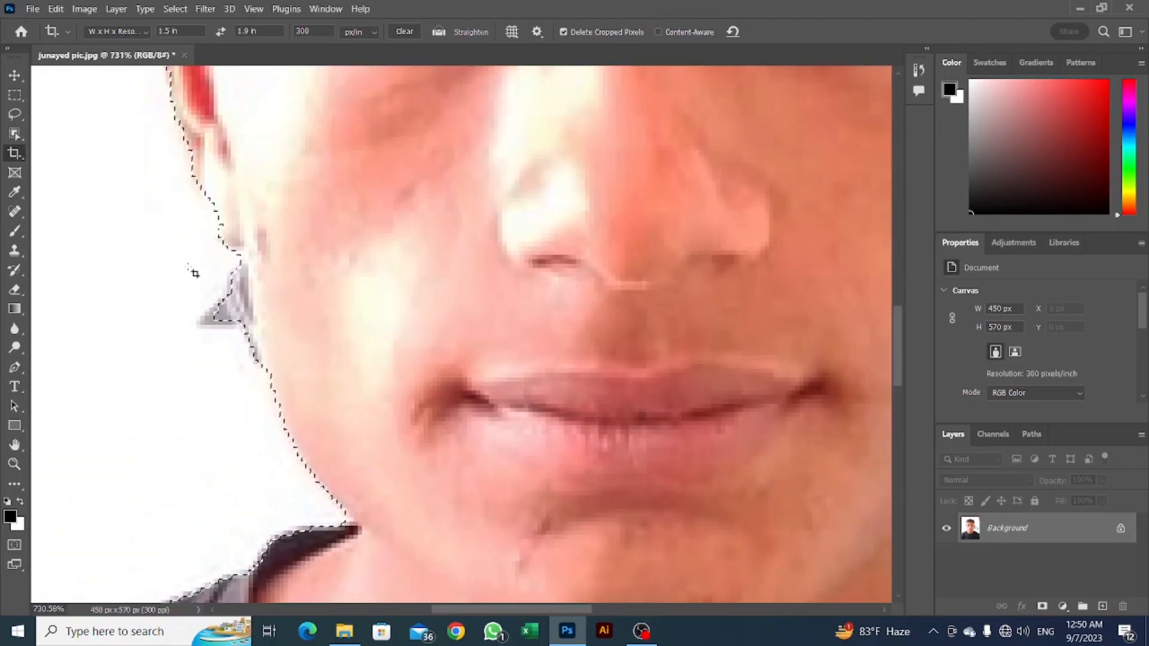
{"action": "key", "text": "l"}
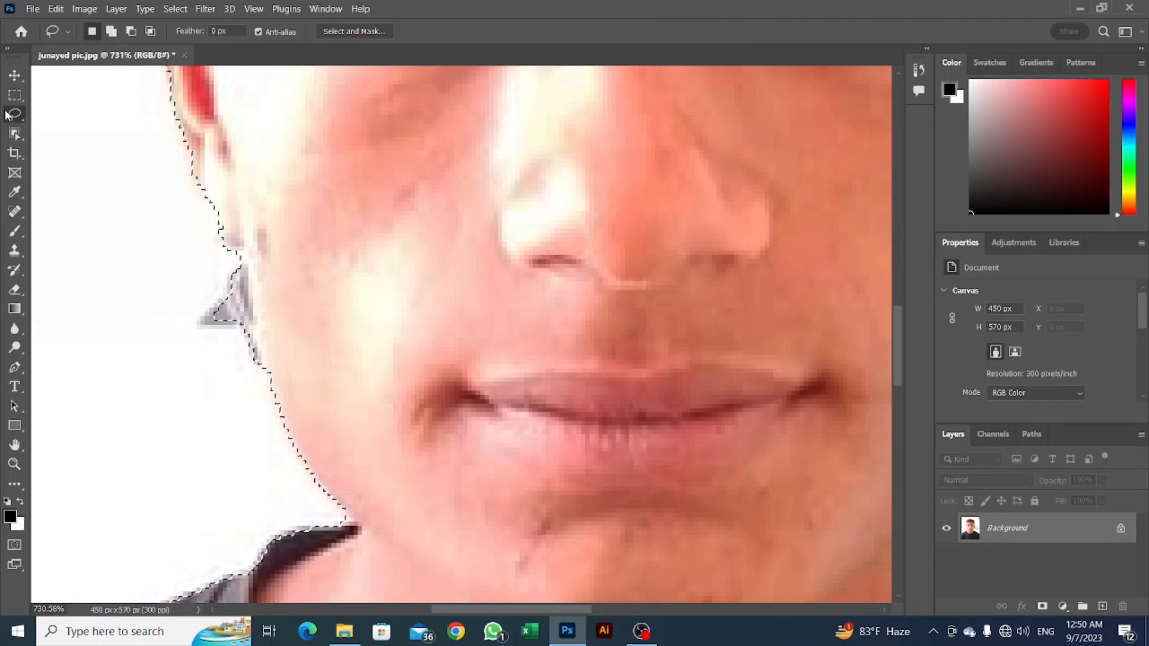
{"action": "key", "text": "alt"}
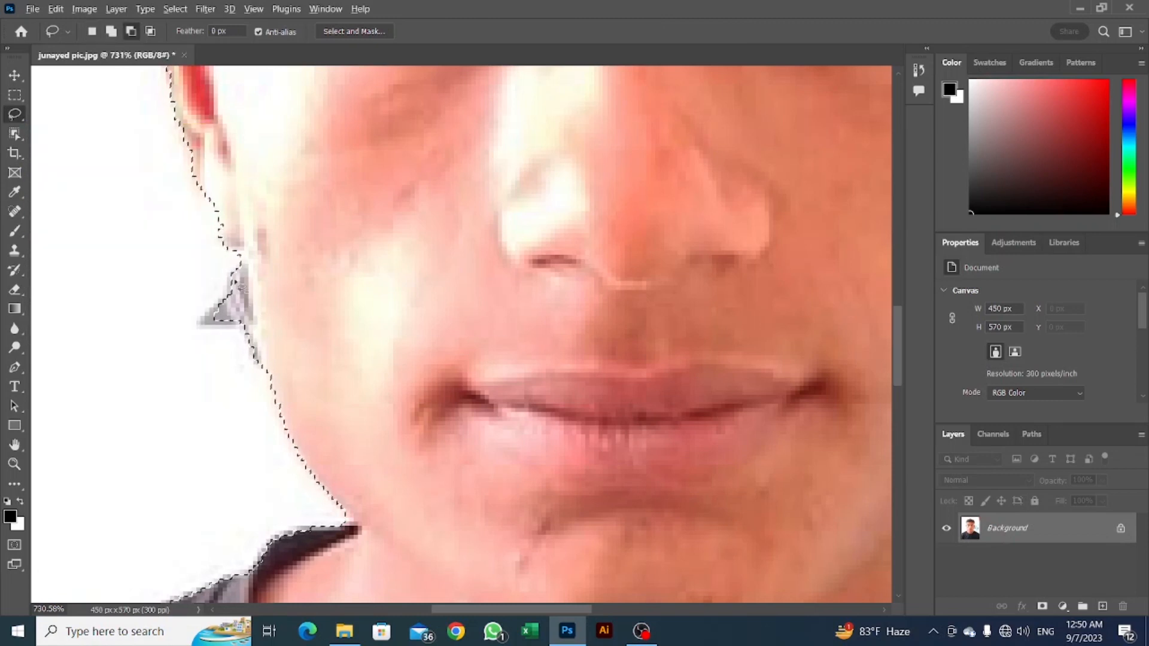
{"action": "left_click_drag", "start_coordinate": [227, 254], "coordinate": [239, 267]}
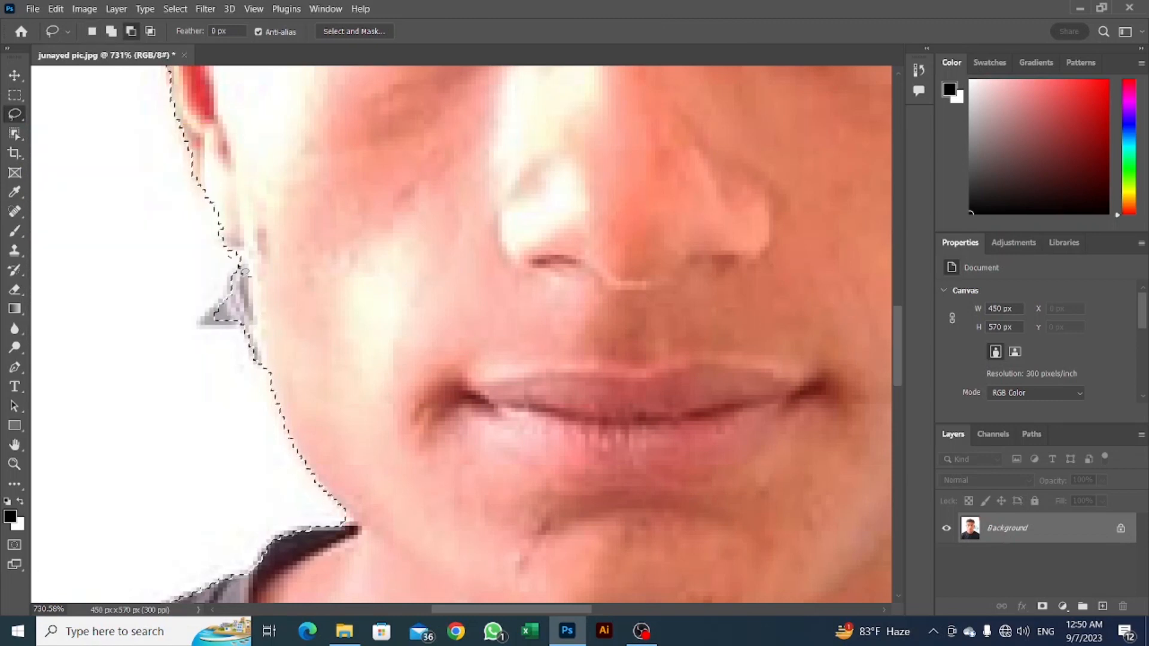
{"action": "left_click_drag", "start_coordinate": [251, 317], "coordinate": [255, 363]}
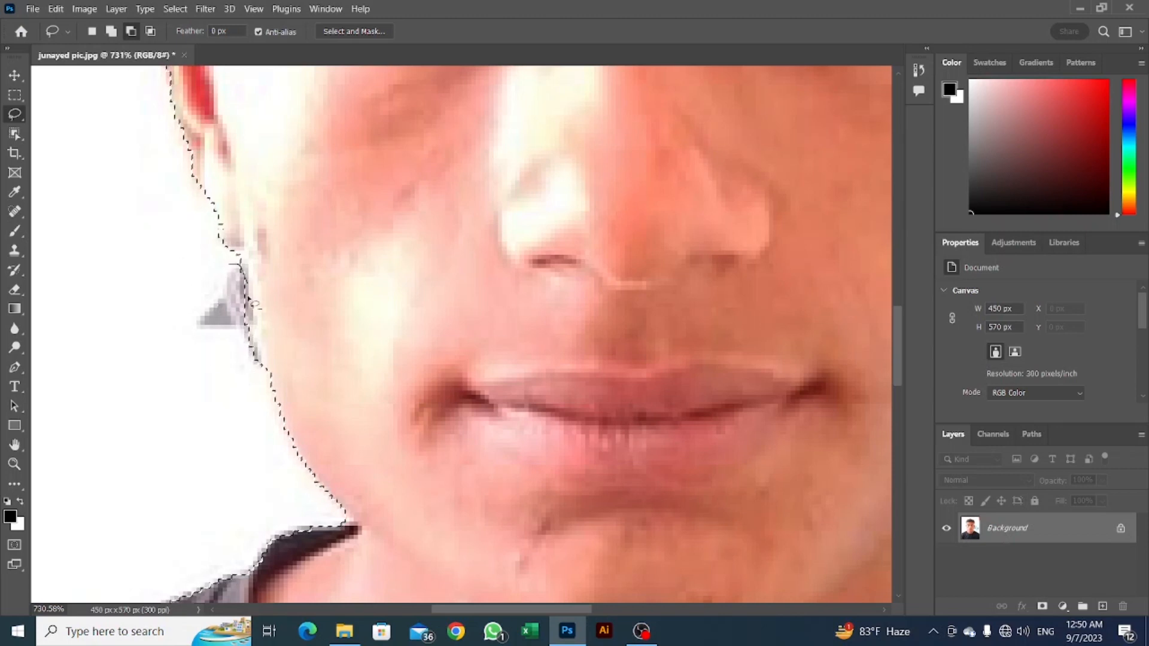
Subtract the bit of monitor under the earlobe on the photo's right side from the selection with the Lasso tool.
{"action": "scroll", "coordinate": [213, 269], "scroll_direction": "down", "scroll_amount": 5}
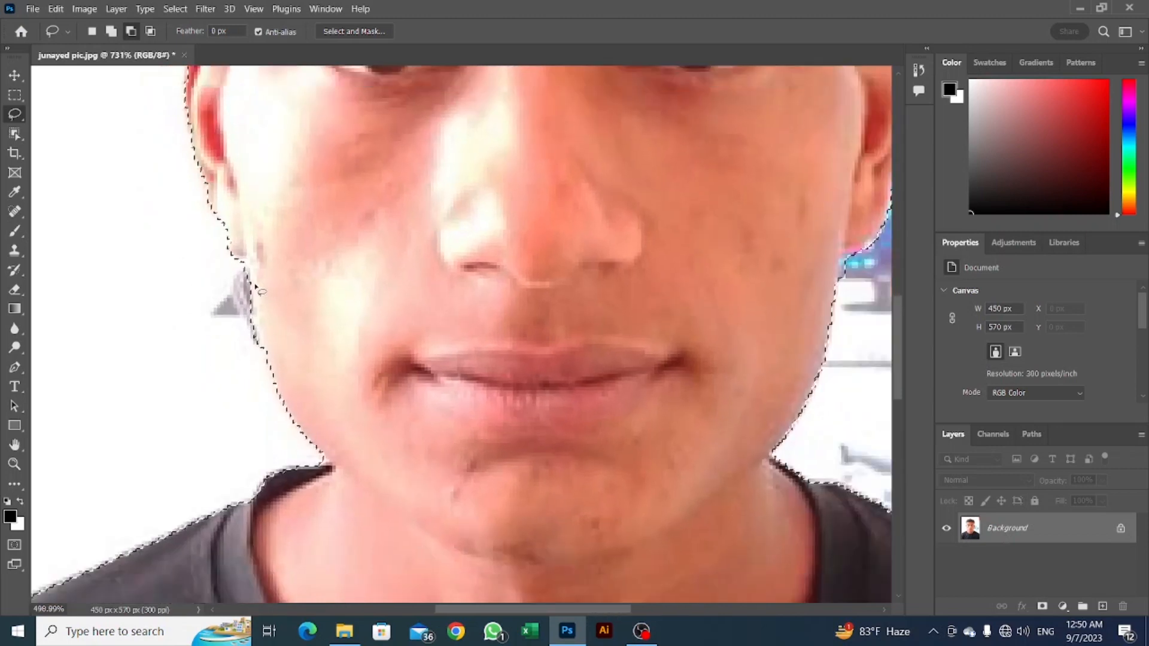
{"action": "scroll", "coordinate": [713, 296], "scroll_direction": "up", "scroll_amount": 4}
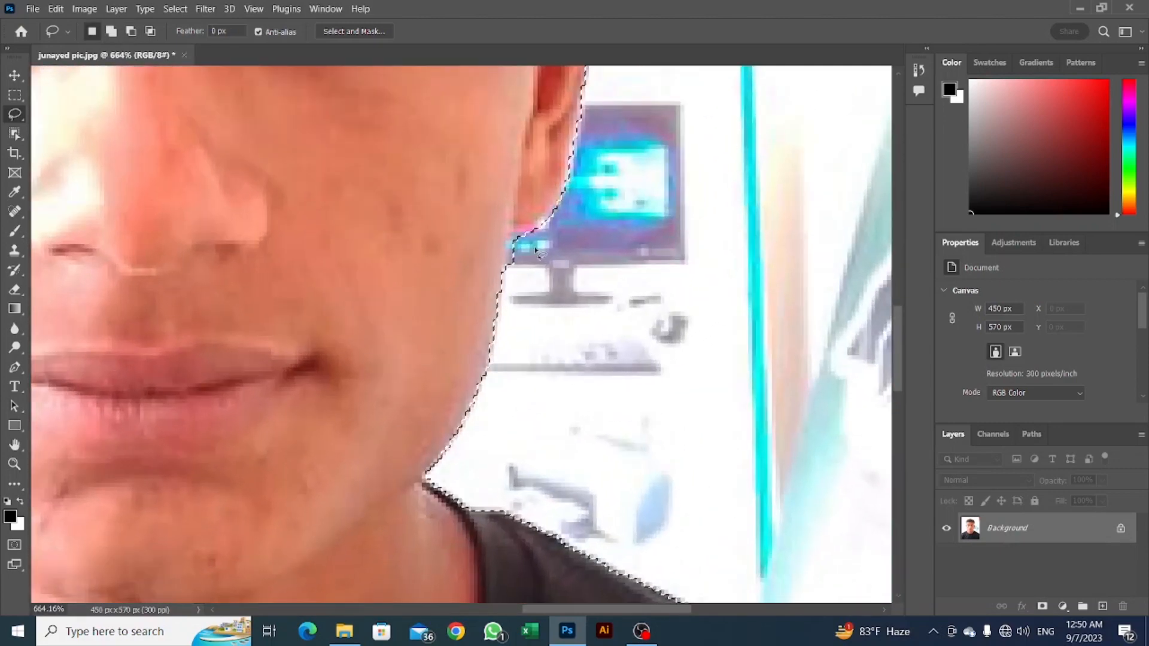
{"action": "mouse_move", "coordinate": [556, 225]}
{"action": "left_mouse_down"}
{"action": "mouse_move", "coordinate": [521, 222]}
{"action": "mouse_move", "coordinate": [509, 239]}
{"action": "mouse_move", "coordinate": [512, 266]}
{"action": "mouse_move", "coordinate": [539, 278]}
{"action": "mouse_move", "coordinate": [564, 249]}
{"action": "mouse_move", "coordinate": [529, 211]}
{"action": "mouse_move", "coordinate": [513, 246]}
{"action": "mouse_move", "coordinate": [534, 280]}
{"action": "left_mouse_up"}
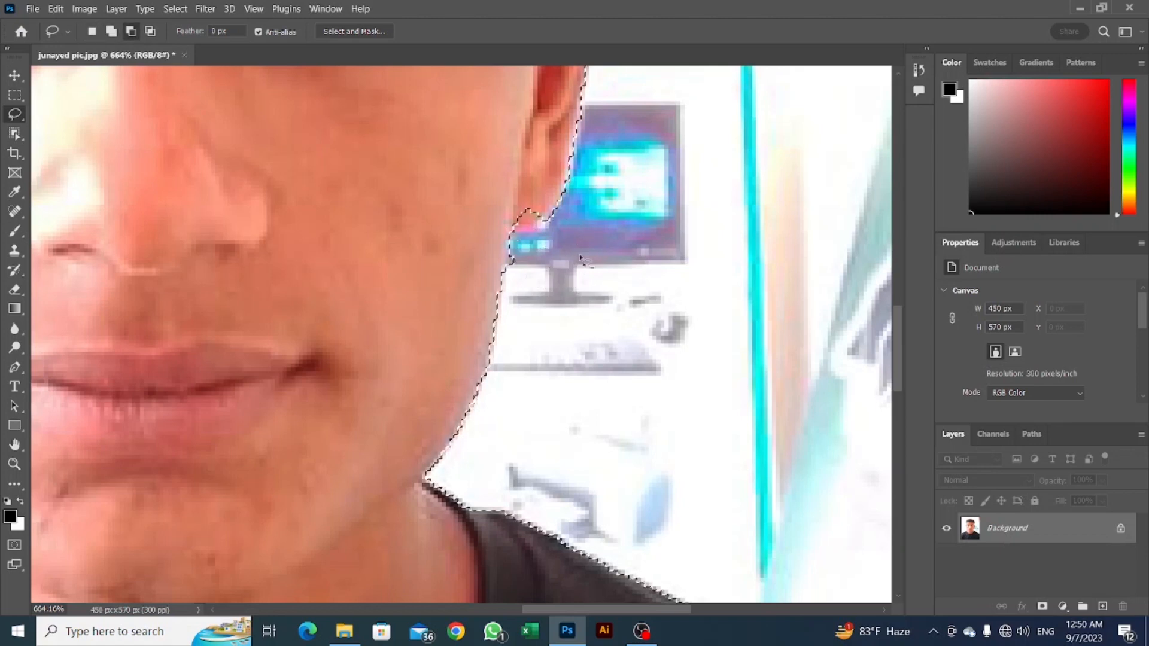
{"action": "scroll", "coordinate": [527, 235], "scroll_direction": "down", "scroll_amount": 5}
{"action": "scroll", "coordinate": [413, 206], "scroll_direction": "down", "scroll_amount": 1}
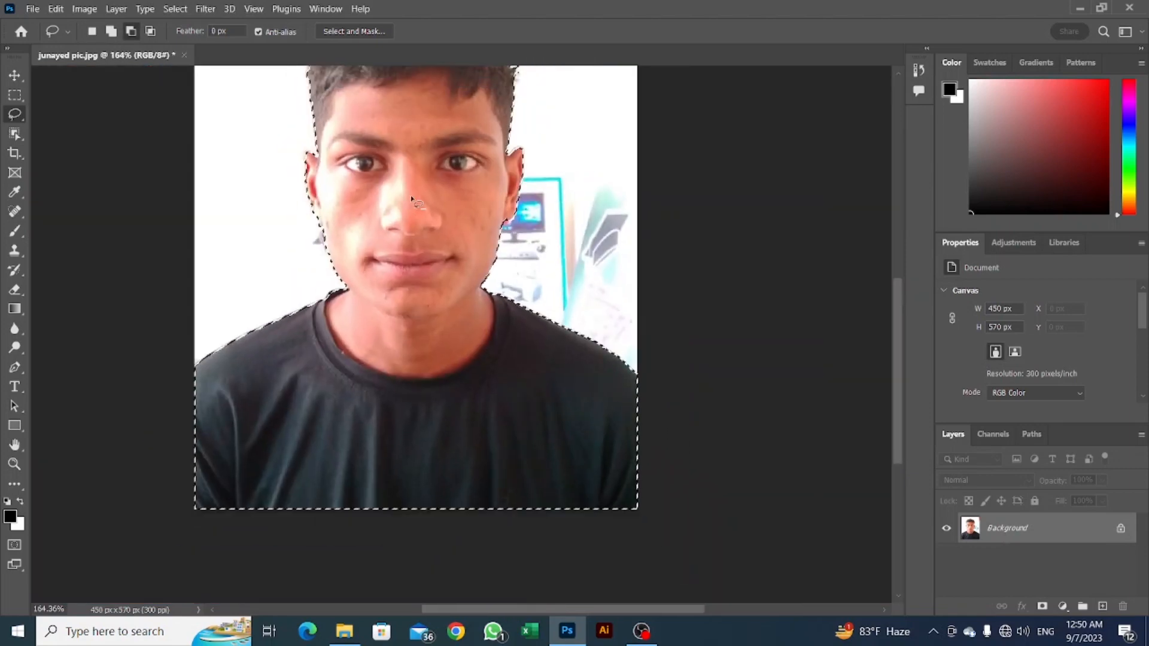
Invert the selection to select the area behind the person.
{"action": "scroll", "coordinate": [335, 249], "scroll_direction": "up", "scroll_amount": 3}
{"action": "scroll", "coordinate": [354, 246], "scroll_direction": "down", "scroll_amount": 4}
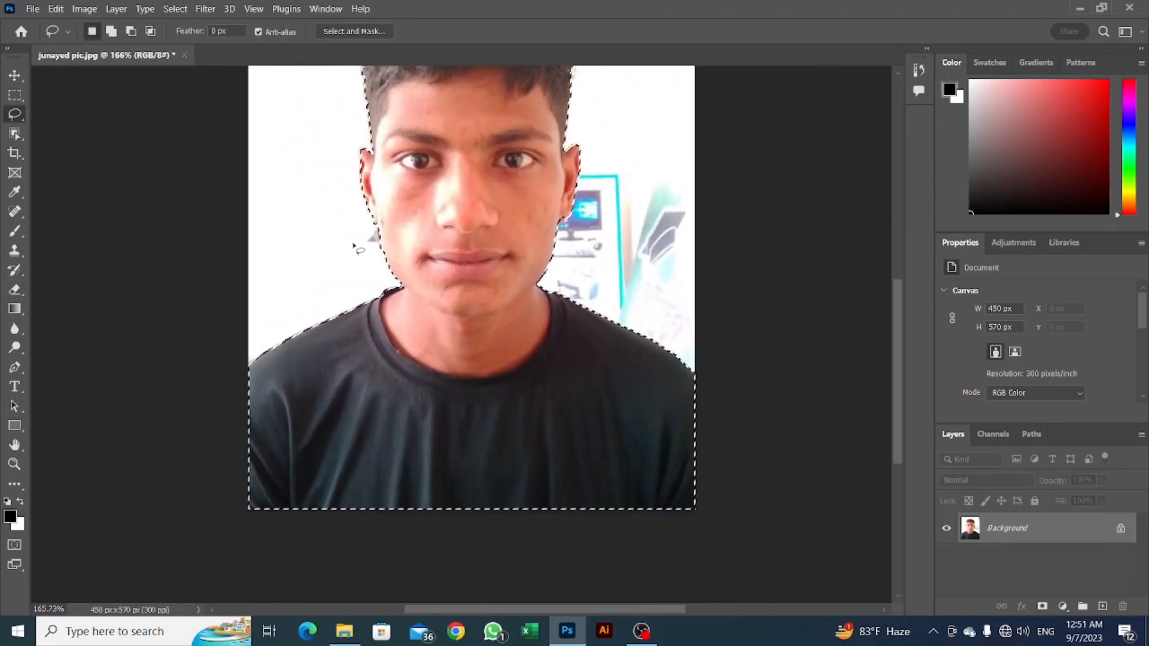
{"action": "left_click_drag", "start_coordinate": [416, 160], "coordinate": [488, 364]}
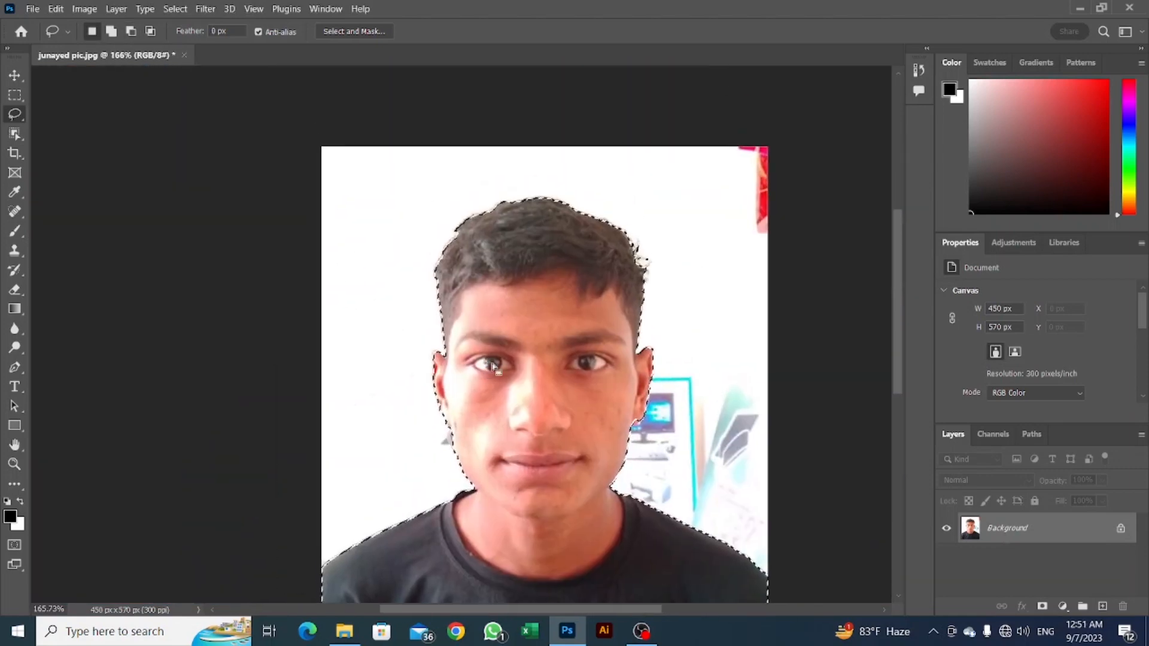
{"action": "scroll", "coordinate": [572, 287], "scroll_direction": "up", "scroll_amount": 2}
{"action": "scroll", "coordinate": [572, 287], "scroll_direction": "down", "scroll_amount": 3}
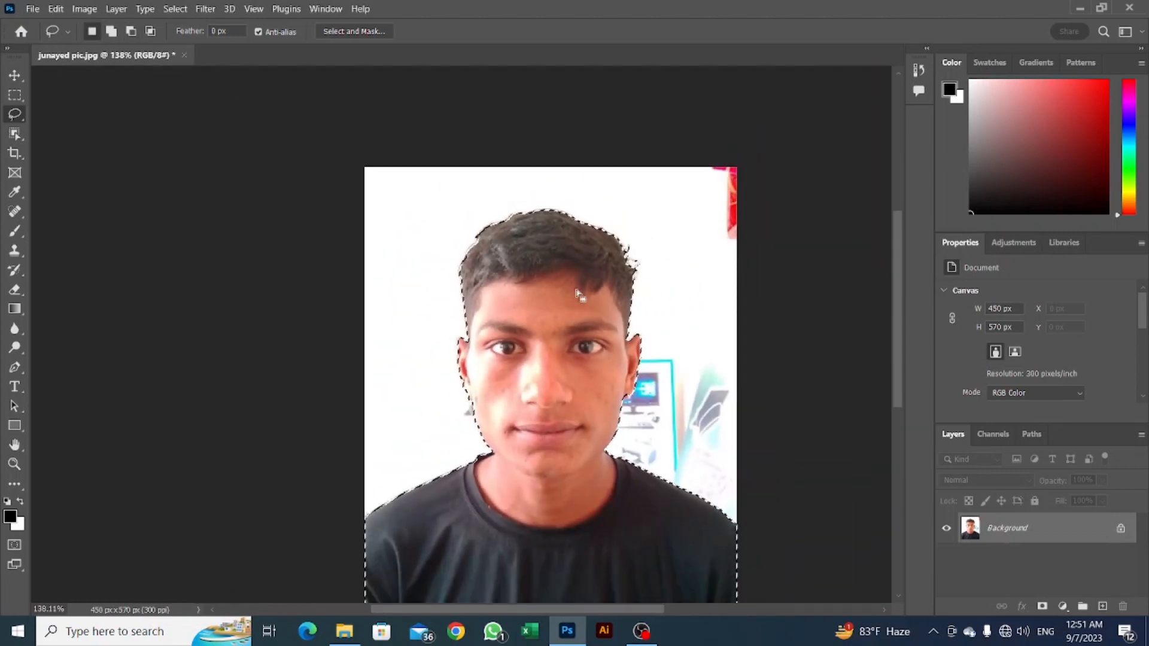
{"action": "key", "text": "ctrl+shift+i"}
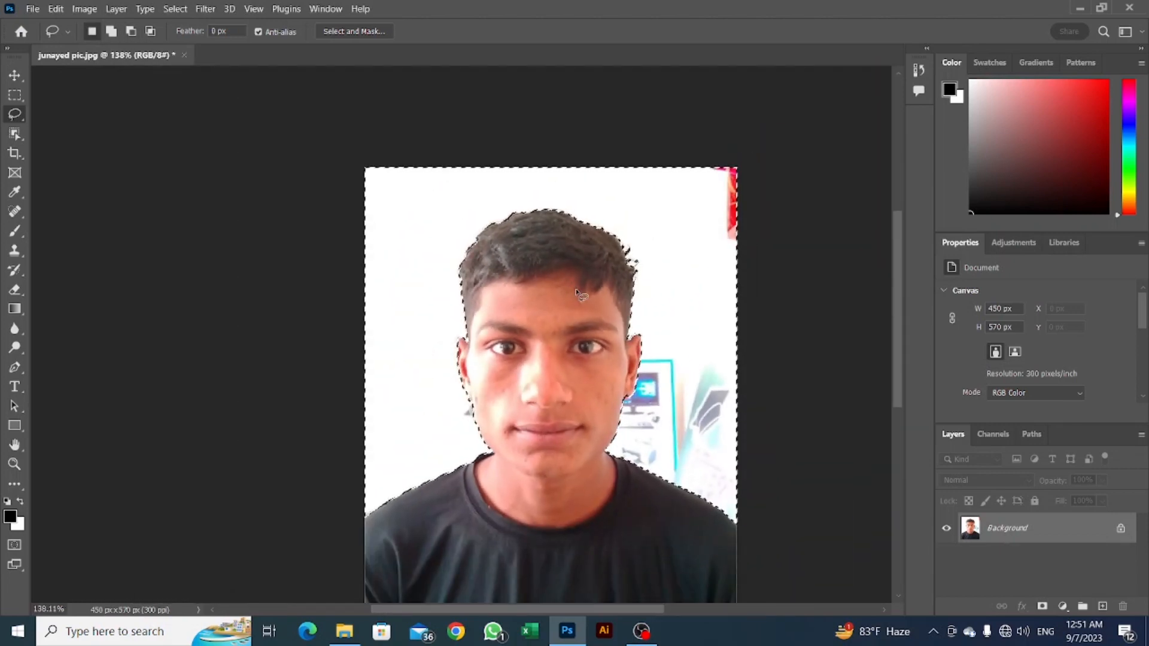
Set the background colour to blue 0078ff and fill the selected area behind the person with it.
{"action": "left_click", "coordinate": [18, 525]}
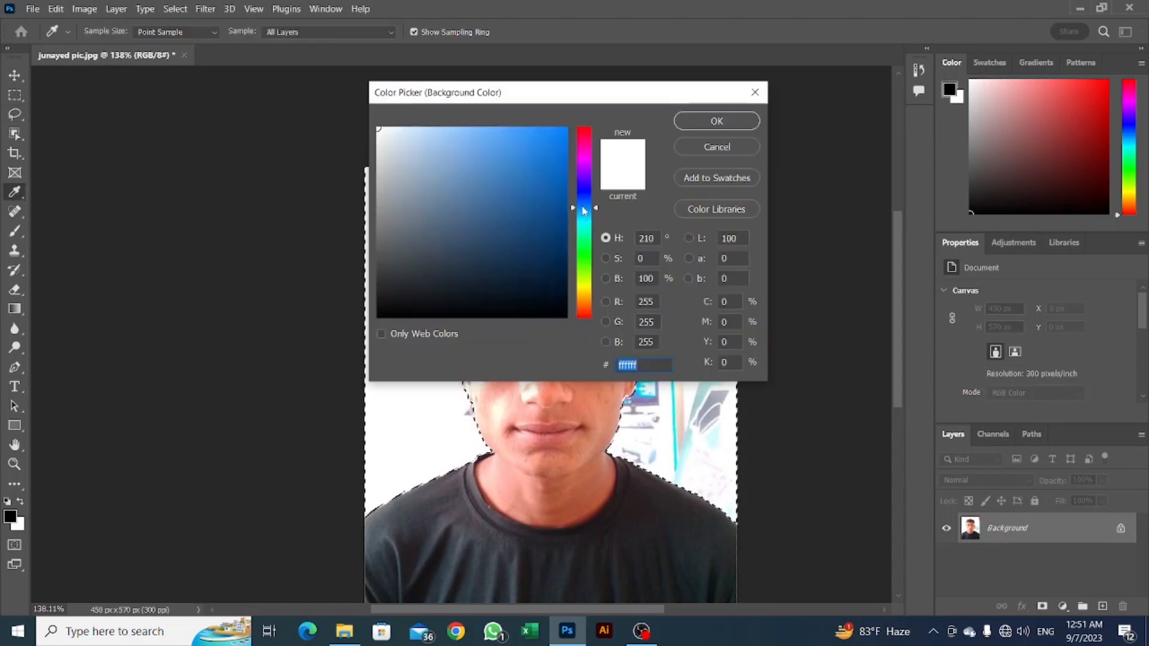
{"action": "left_click", "coordinate": [566, 129]}
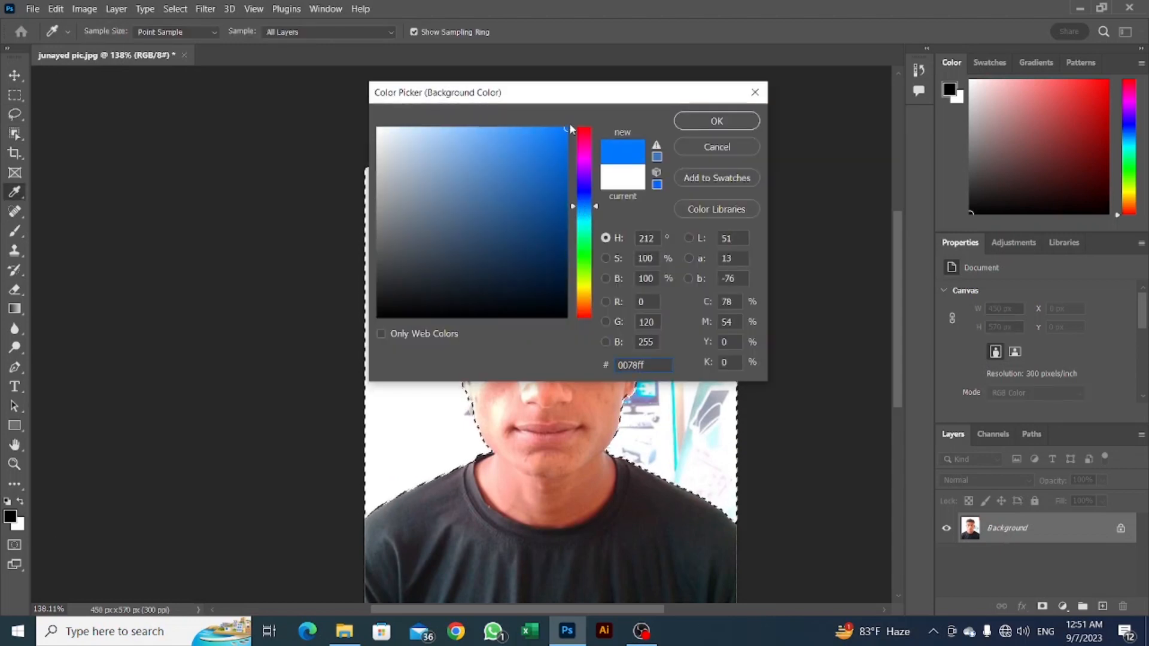
{"action": "key", "text": "Return"}
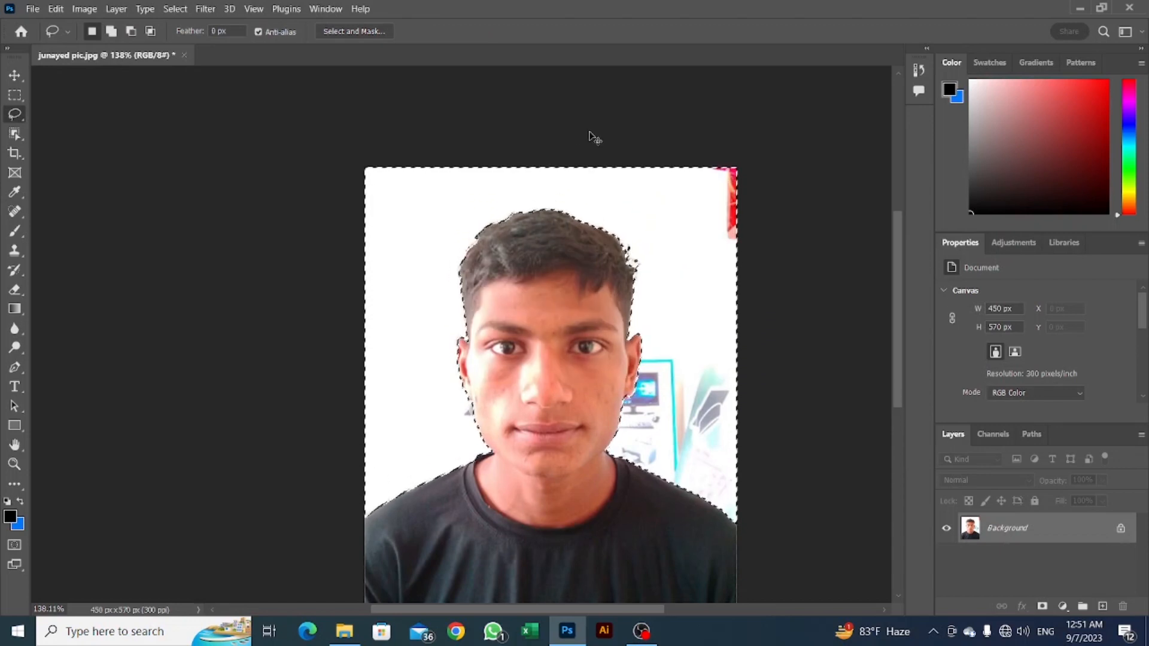
{"action": "key", "text": "ctrl+BackSpace"}
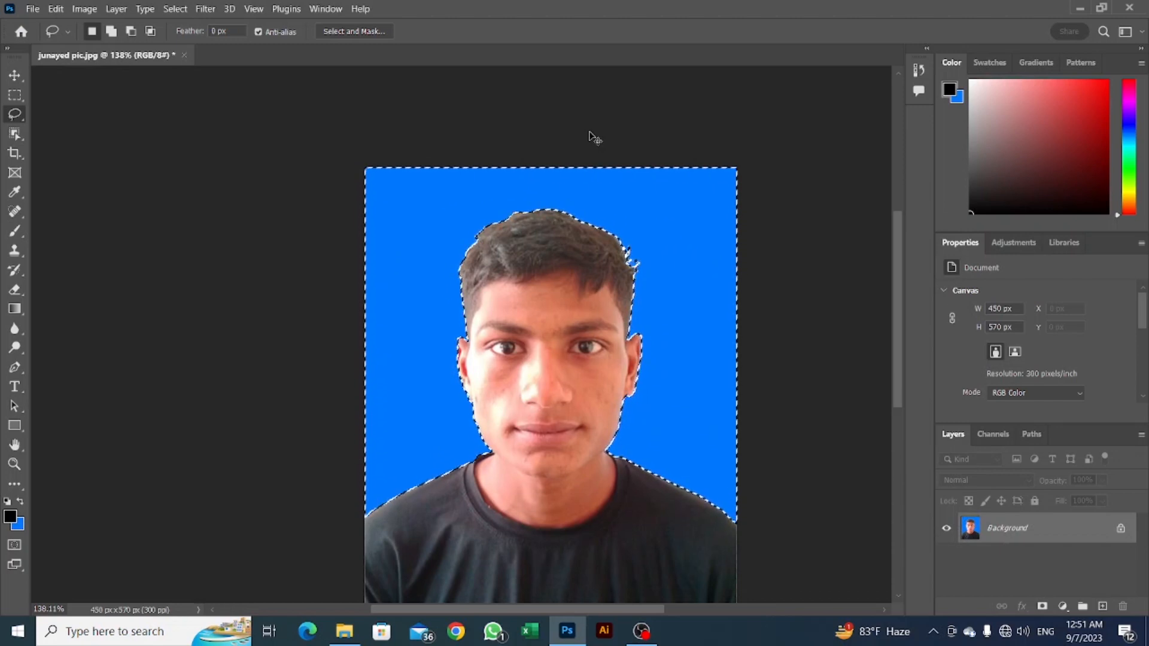
Clear the selection and examine the person's outline against the blue background.
{"action": "key", "text": "ctrl+d"}
{"action": "scroll", "coordinate": [610, 233], "scroll_direction": "down", "scroll_amount": 5}
{"action": "scroll", "coordinate": [604, 380], "scroll_direction": "up", "scroll_amount": 8}
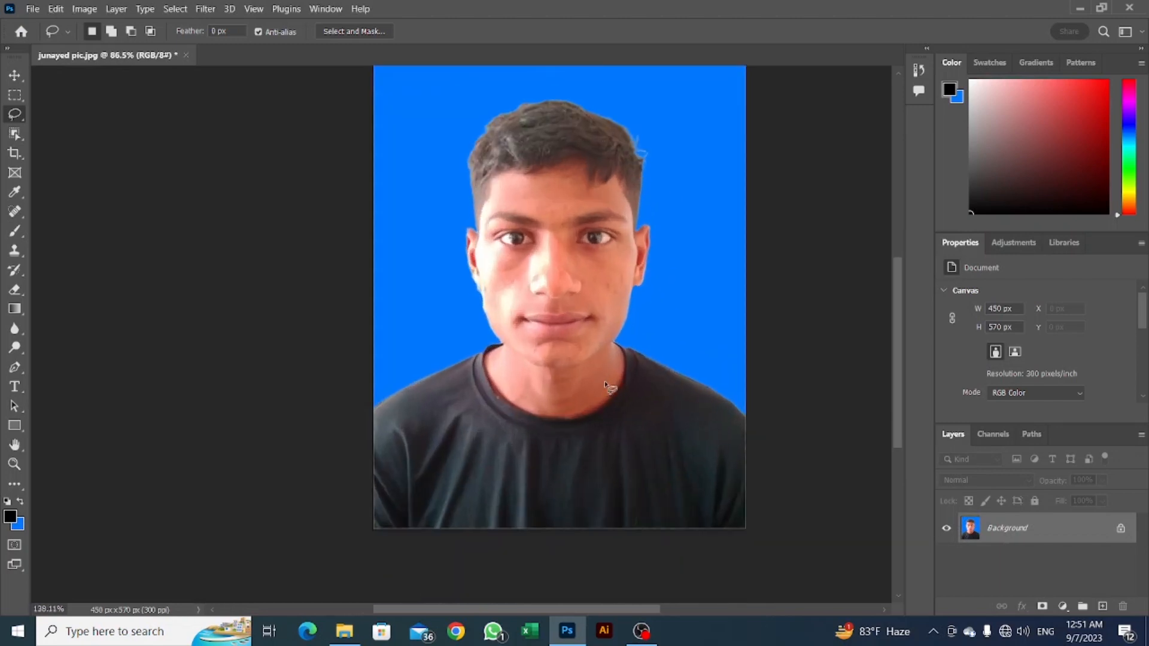
{"action": "scroll", "coordinate": [424, 294], "scroll_direction": "up", "scroll_amount": 6}
{"action": "scroll", "coordinate": [426, 297], "scroll_direction": "down", "scroll_amount": 5}
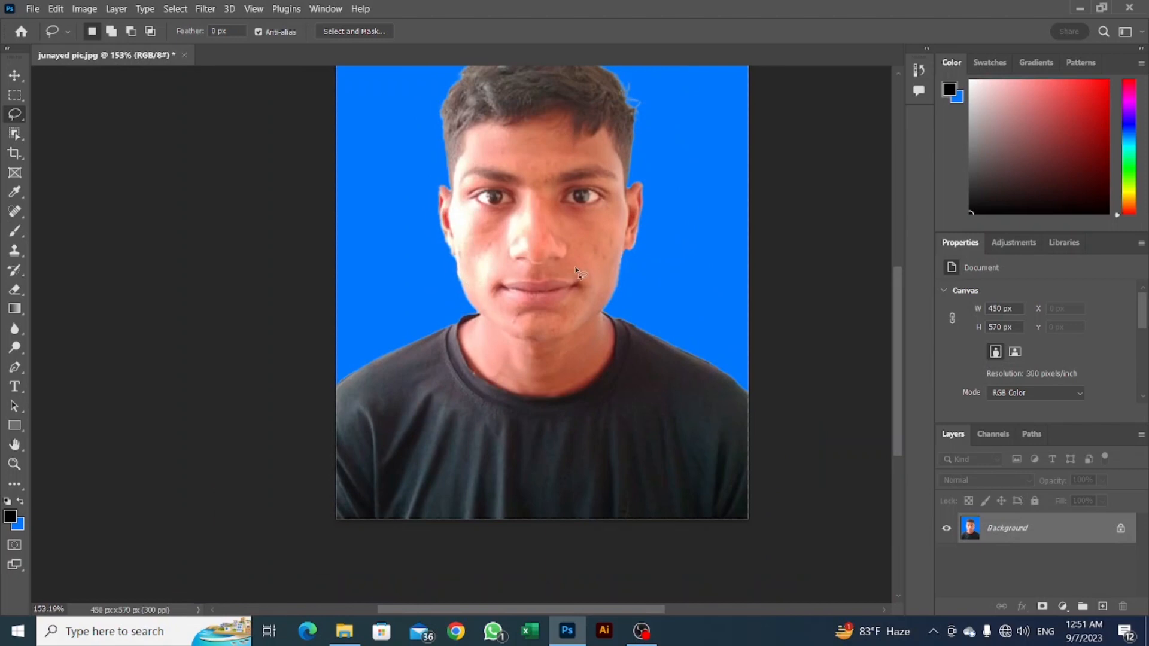
{"action": "scroll", "coordinate": [584, 276], "scroll_direction": "up", "scroll_amount": 2}
{"action": "scroll", "coordinate": [585, 276], "scroll_direction": "down", "scroll_amount": 2}
{"action": "scroll", "coordinate": [585, 276], "scroll_direction": "up", "scroll_amount": 2}
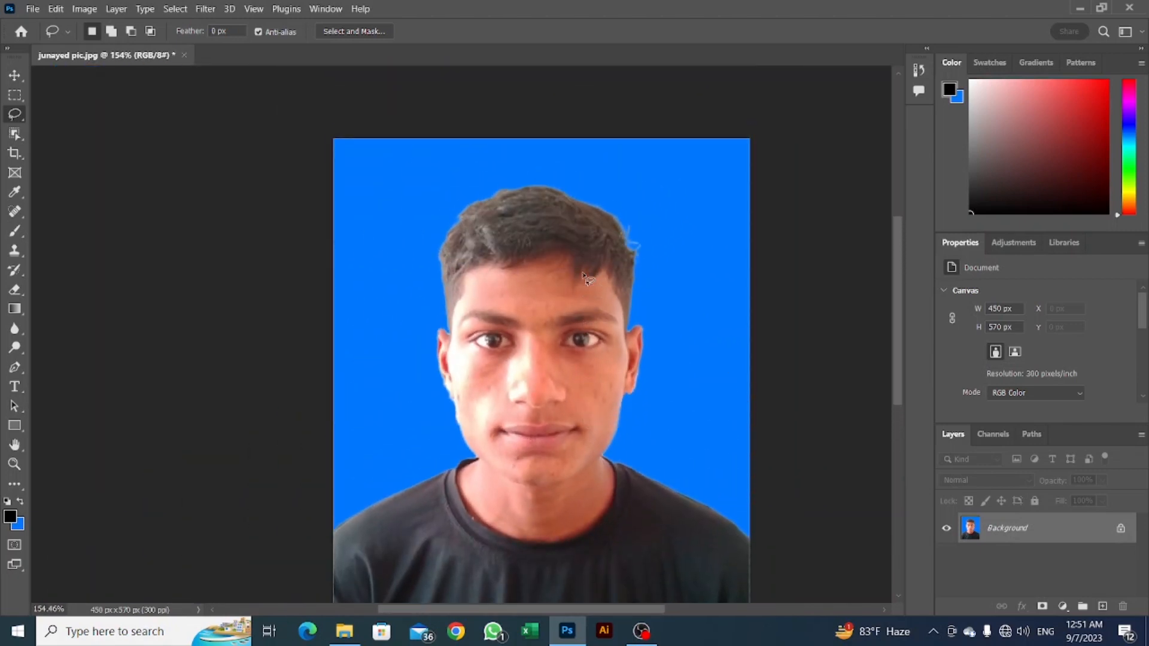
{"action": "scroll", "coordinate": [547, 315], "scroll_direction": "up", "scroll_amount": 2}
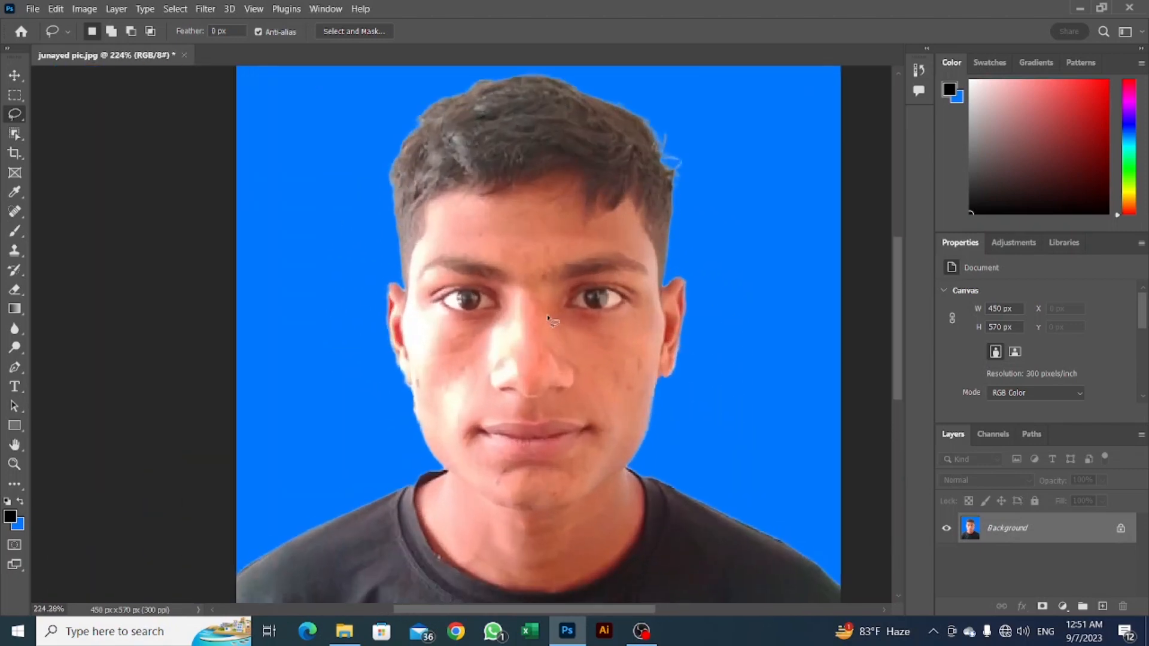
{"action": "scroll", "coordinate": [547, 314], "scroll_direction": "down", "scroll_amount": 2}
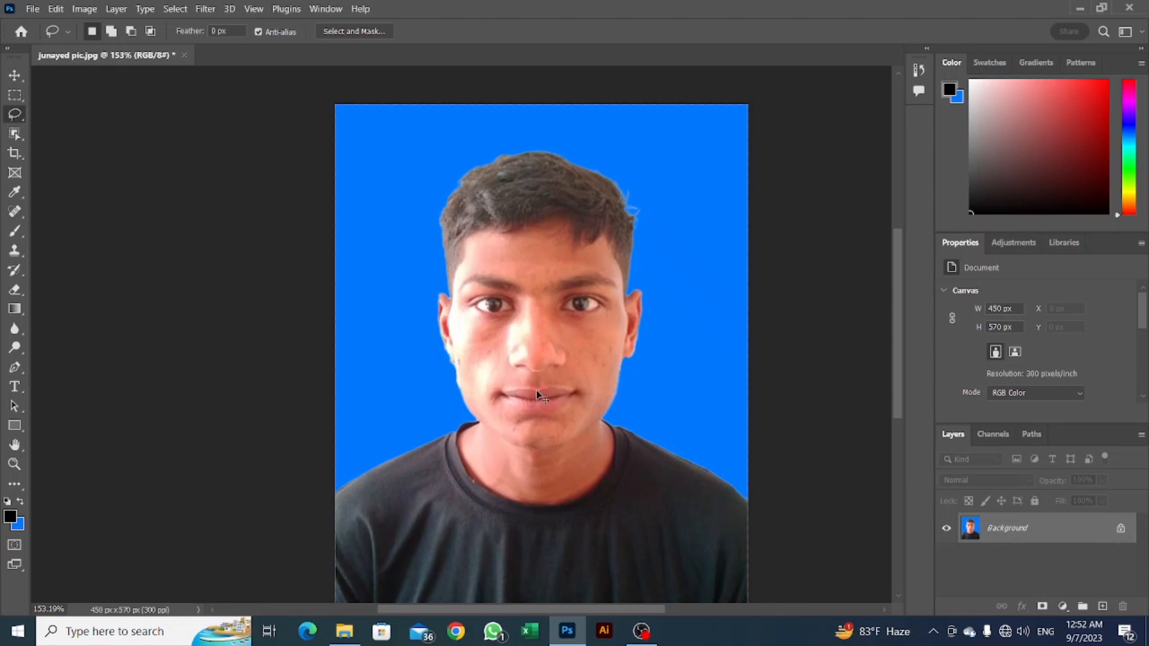
Copy the entire blue-background photo and paste it into a new A4 document (210 x 297 mm at 300 ppi).
{"action": "key", "text": "ctrl+a"}
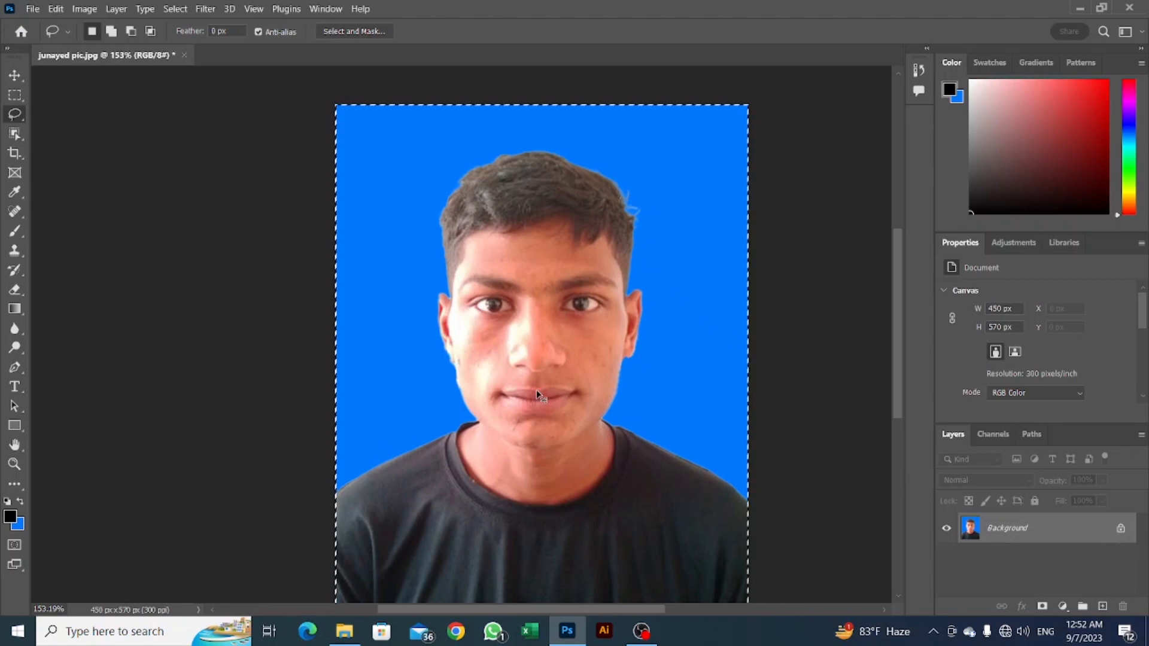
{"action": "key", "text": "ctrl+c"}
{"action": "key", "text": "ctrl+n"}
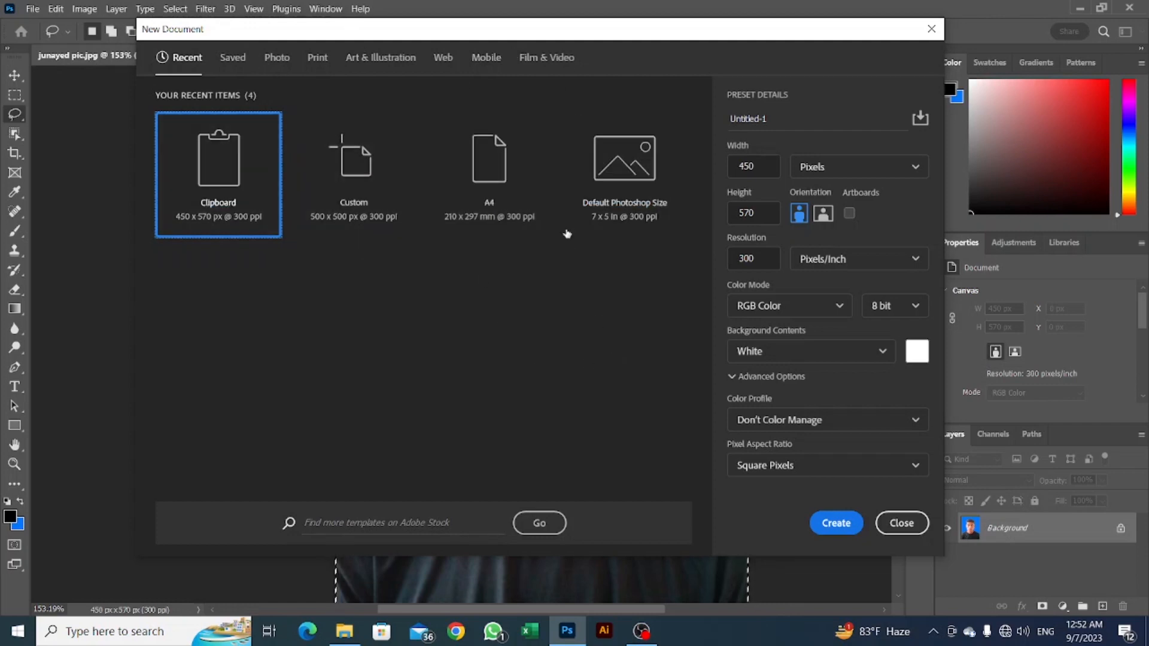
{"action": "double_click", "coordinate": [508, 172]}
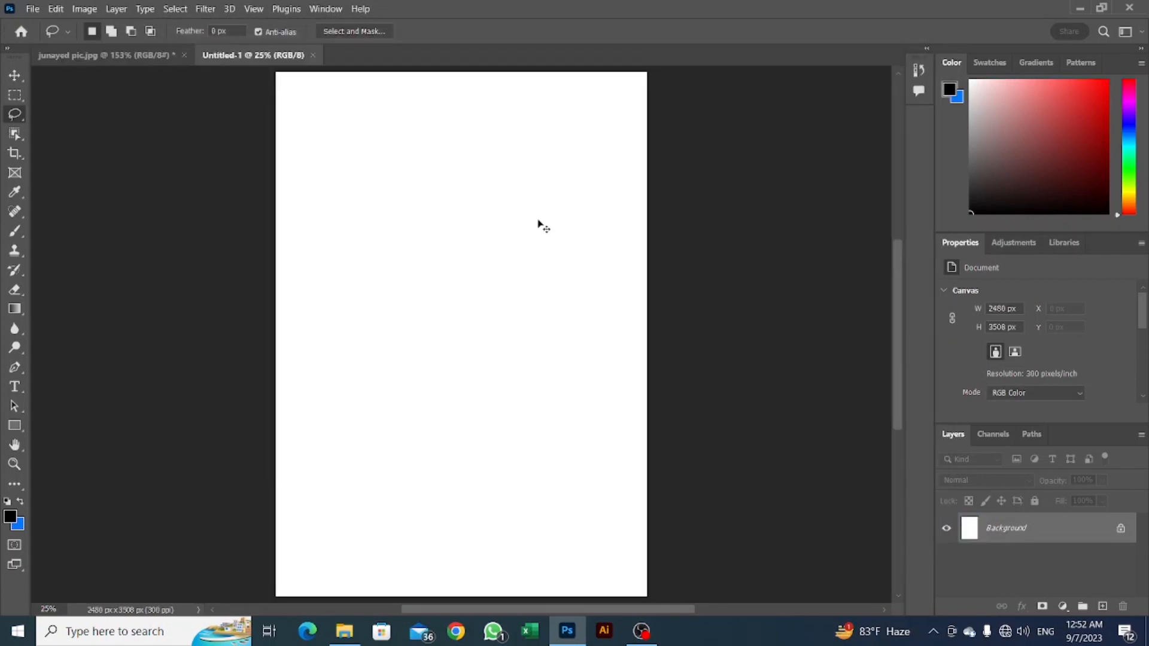
{"action": "key", "text": "ctrl+v"}
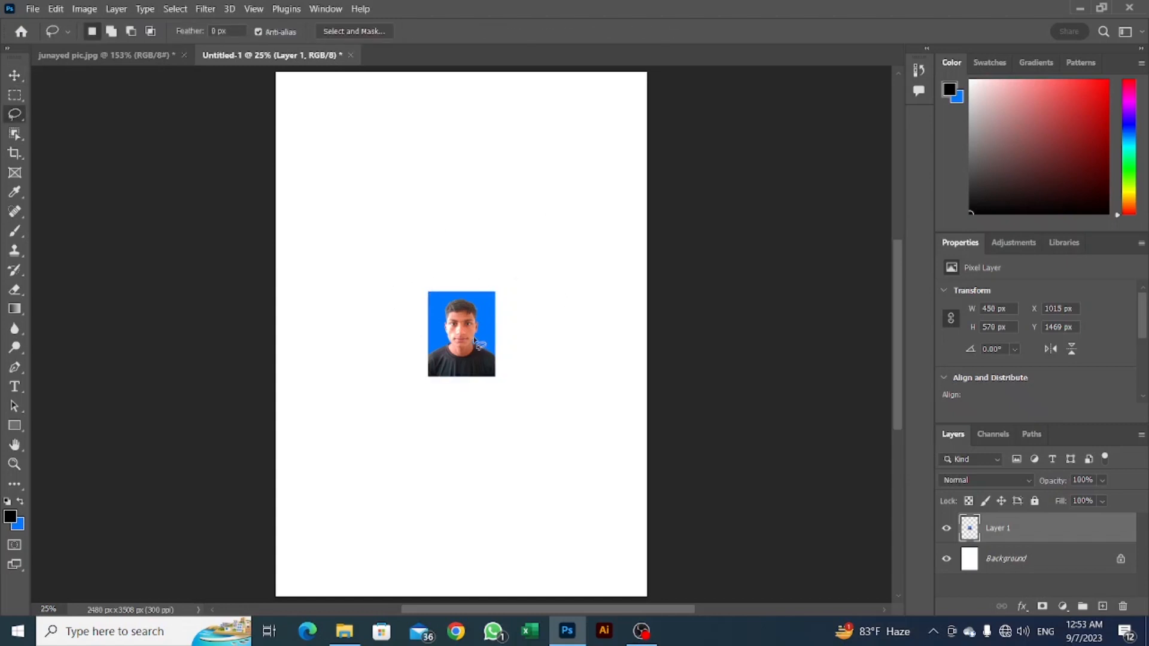
Rotate the pasted photo 90° clockwise and move it into the A4 page's upper-left corner, leaving a small margin.
{"action": "key", "text": "v"}
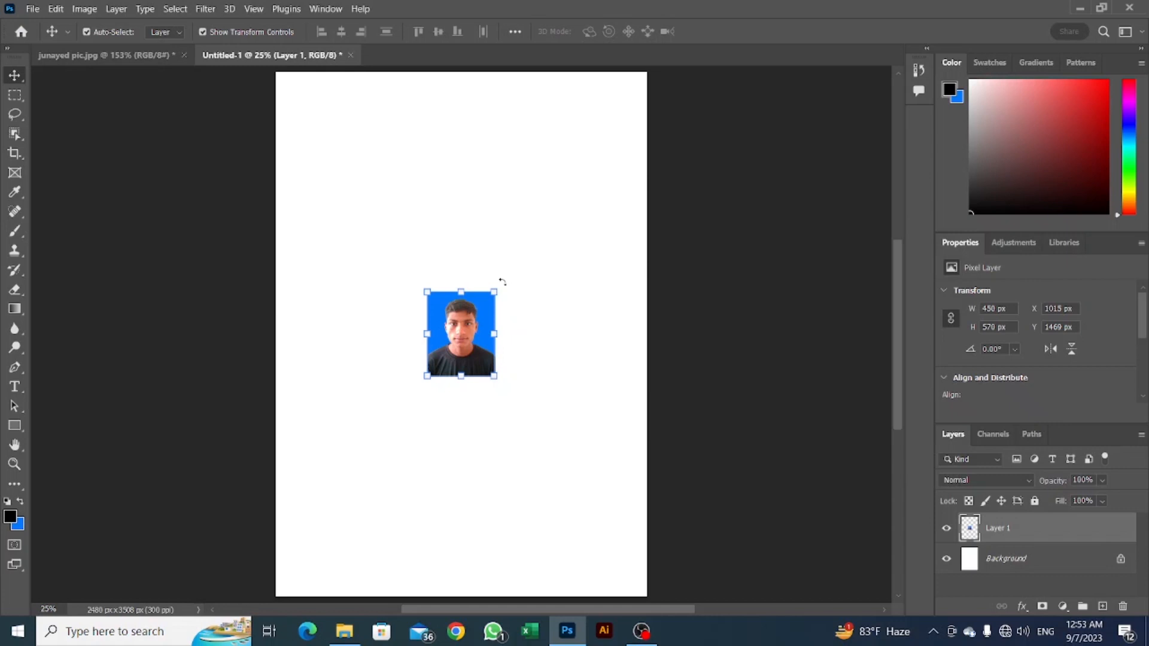
{"action": "left_click_drag", "start_coordinate": [502, 281], "coordinate": [529, 382]}
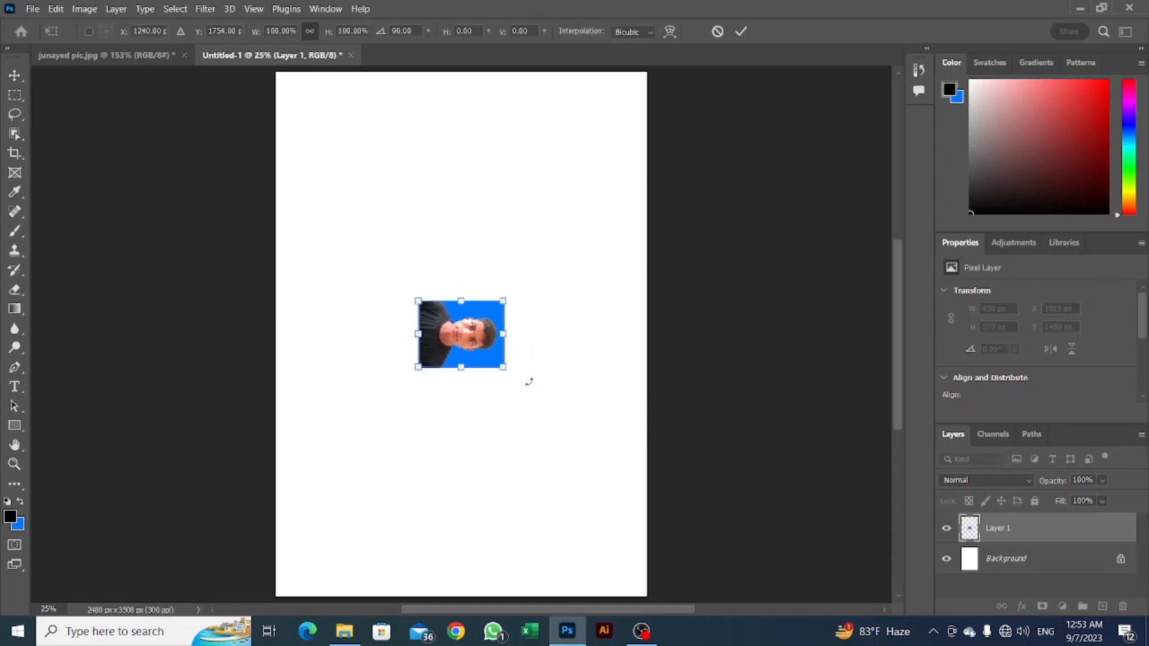
{"action": "left_click_drag", "start_coordinate": [484, 352], "coordinate": [350, 128]}
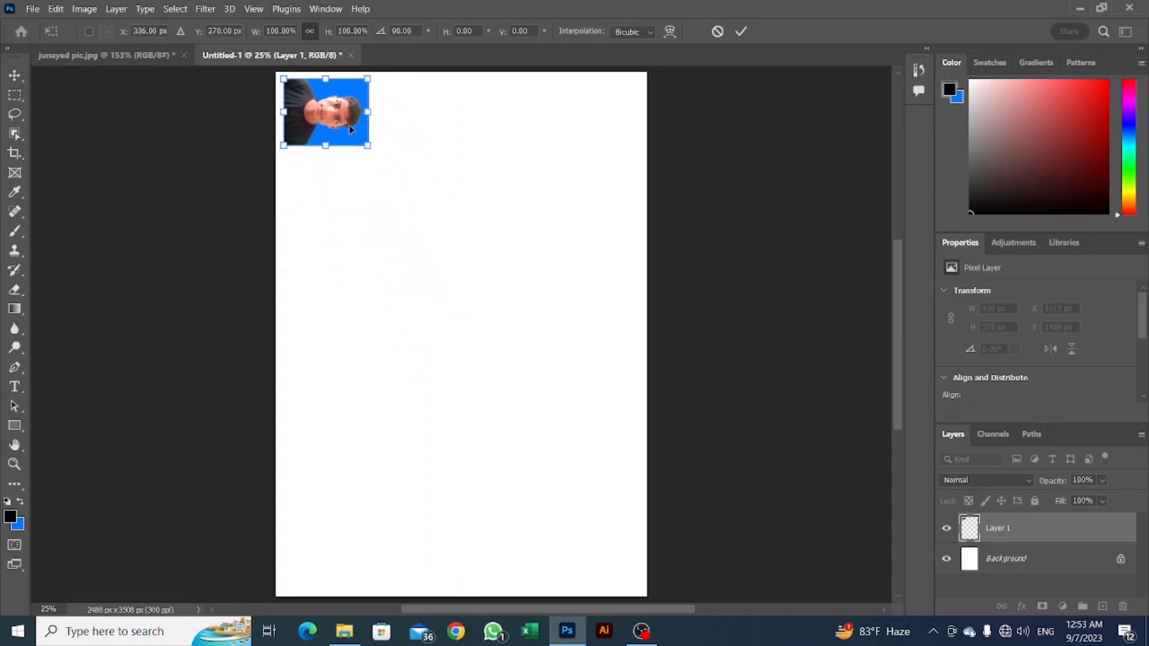
{"action": "key", "text": "Return"}
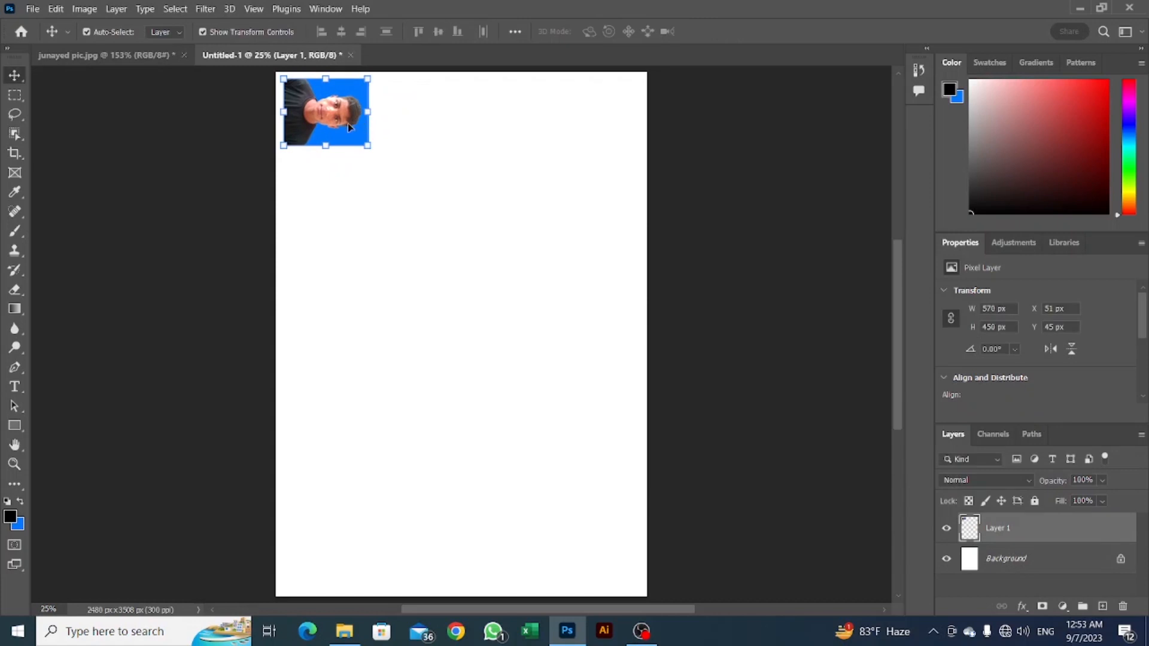
Duplicate the rotated photo directly to its right, level with the original and separated by a narrow gap.
{"action": "left_click_drag", "start_coordinate": [347, 123], "coordinate": [439, 126]}
{"action": "key", "text": "Left"}
{"action": "key", "text": "Left"}
{"action": "key", "text": "Left"}
{"action": "key", "text": "Left"}
{"action": "key", "text": "Left"}
{"action": "key", "text": "Left"}
{"action": "key", "text": "Left"}
{"action": "key", "text": "Left"}
{"action": "key", "text": "Left"}
{"action": "key", "text": "Left"}
{"action": "key", "text": "Left"}
{"action": "key", "text": "Left"}
{"action": "left_click", "coordinate": [516, 165]}
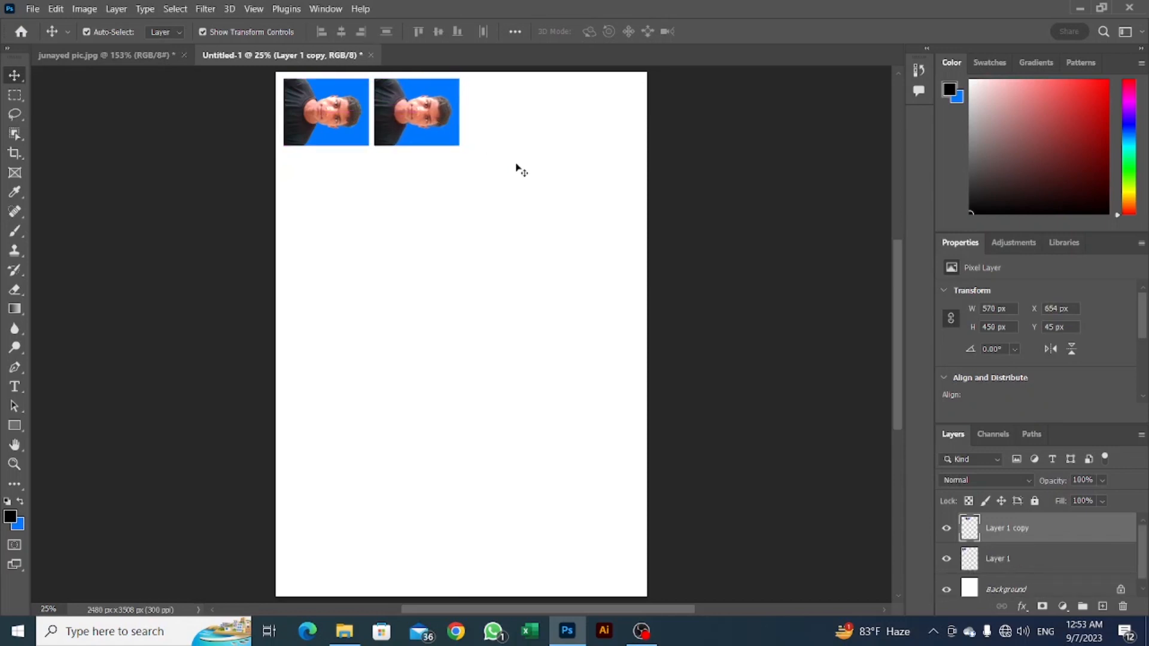
{"action": "left_click_drag", "start_coordinate": [476, 218], "coordinate": [584, 113]}
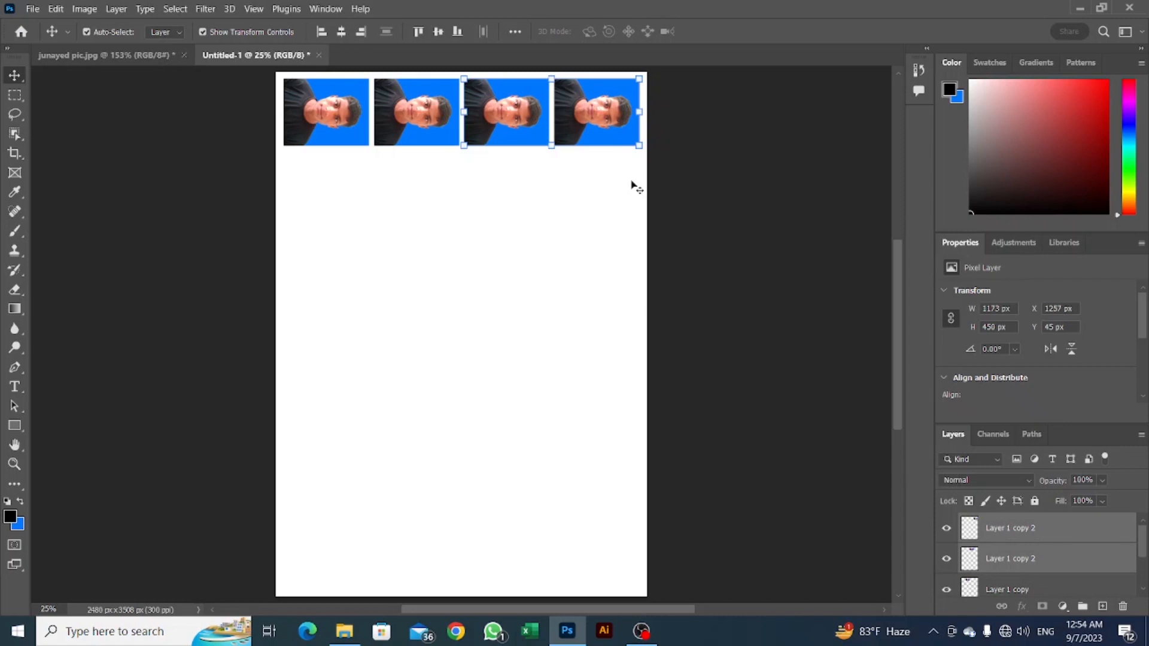
{"action": "left_click", "coordinate": [585, 205]}
{"action": "left_click_drag", "start_coordinate": [623, 165], "coordinate": [506, 118]}
{"action": "key", "text": "Delete"}
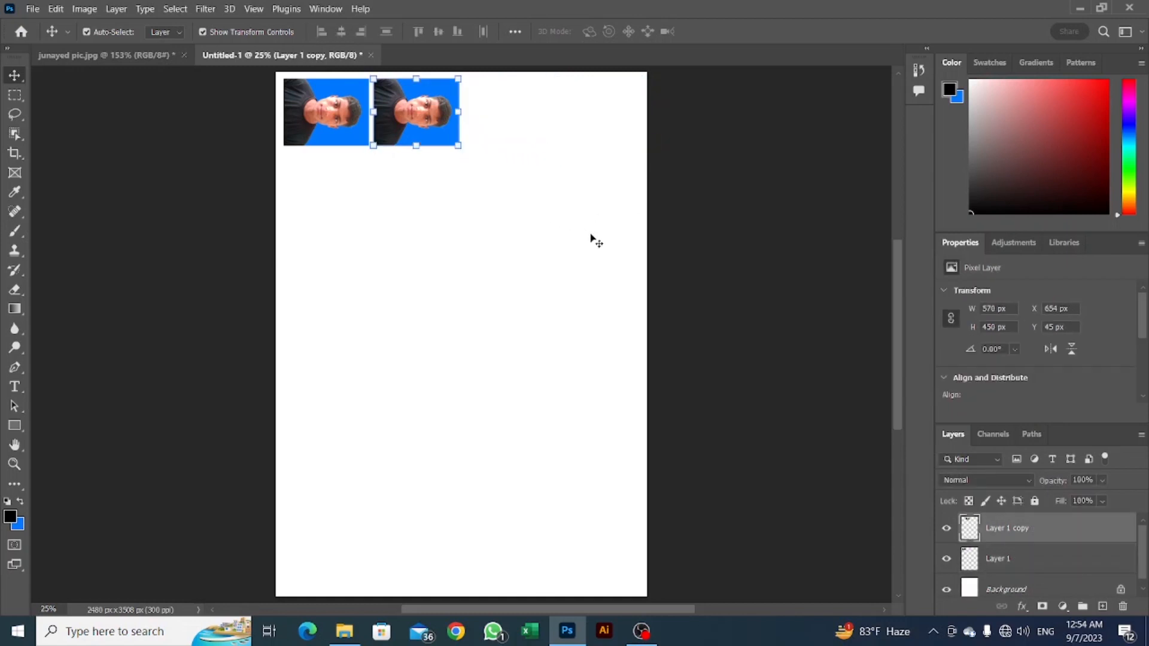
Duplicate the pair of photos to the right to complete an evenly spaced row of four across the page.
{"action": "left_click_drag", "start_coordinate": [533, 193], "coordinate": [297, 112]}
{"action": "left_click_drag", "start_coordinate": [489, 197], "coordinate": [294, 133]}
{"action": "left_click_drag", "start_coordinate": [414, 165], "coordinate": [594, 171]}
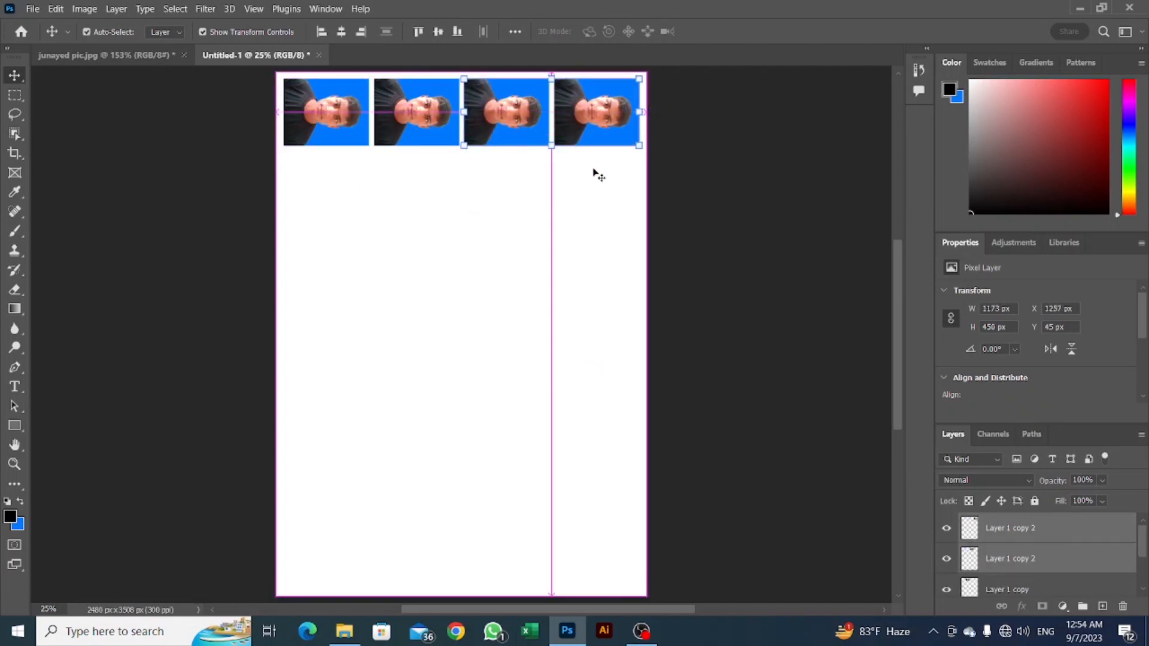
{"action": "left_click", "coordinate": [612, 198]}
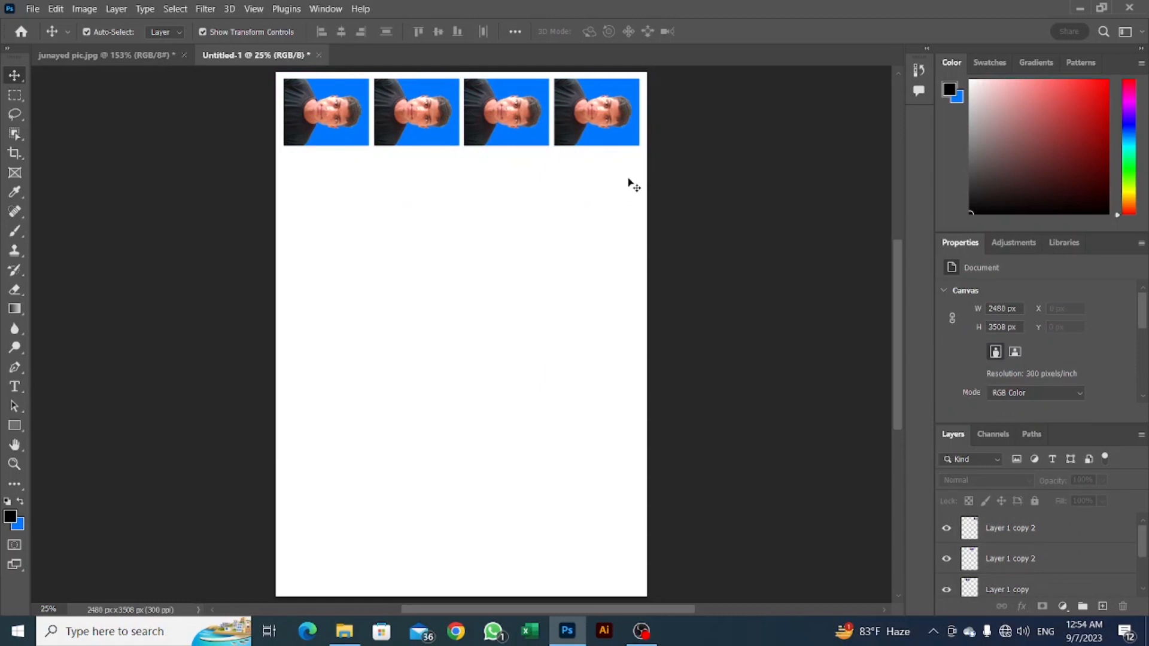
Duplicate the row of four photos downward to make three evenly spaced rows, undoing the extra fourth row.
{"action": "left_click_drag", "start_coordinate": [628, 181], "coordinate": [333, 141]}
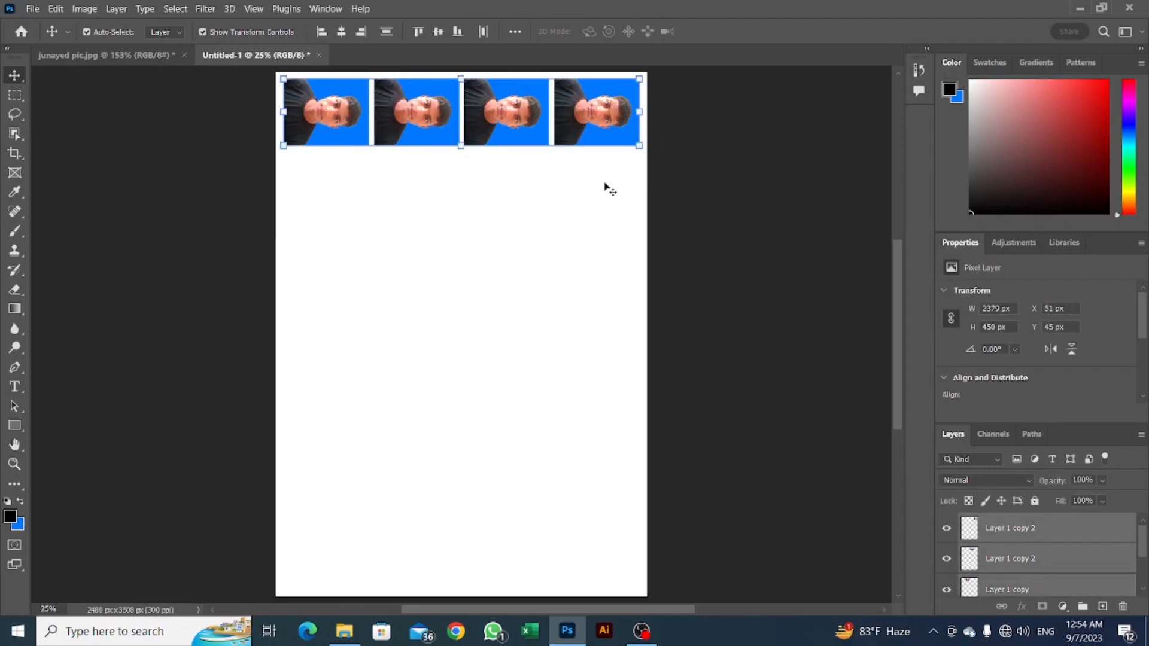
{"action": "left_click_drag", "start_coordinate": [627, 181], "coordinate": [317, 123]}
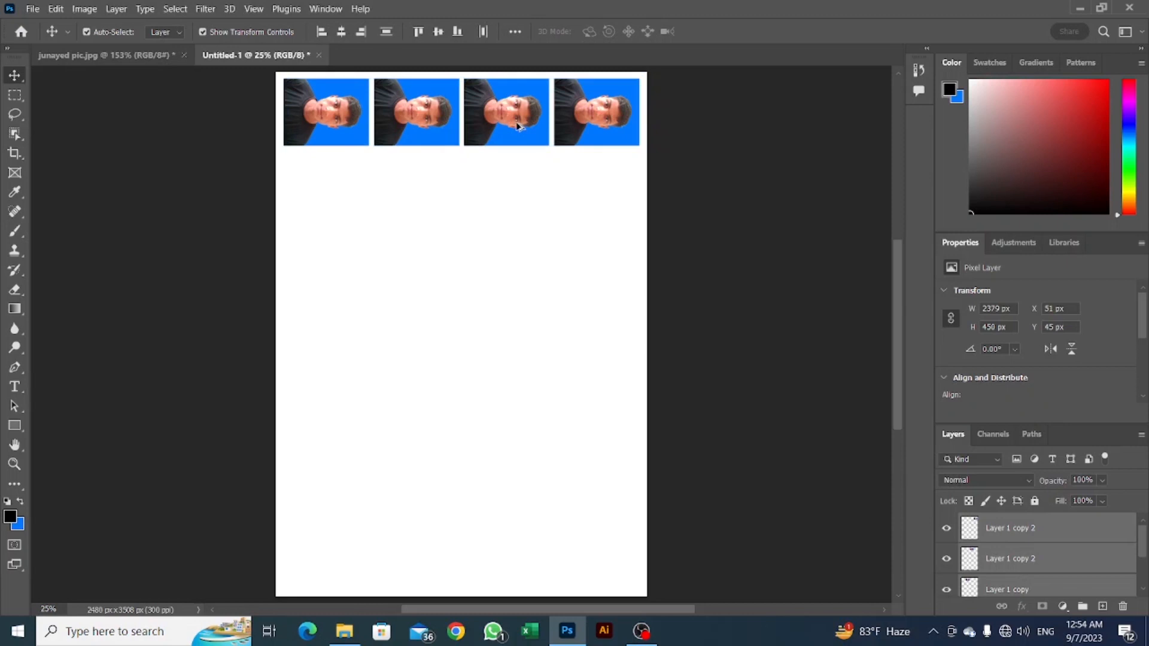
{"action": "left_click_drag", "start_coordinate": [518, 125], "coordinate": [519, 326]}
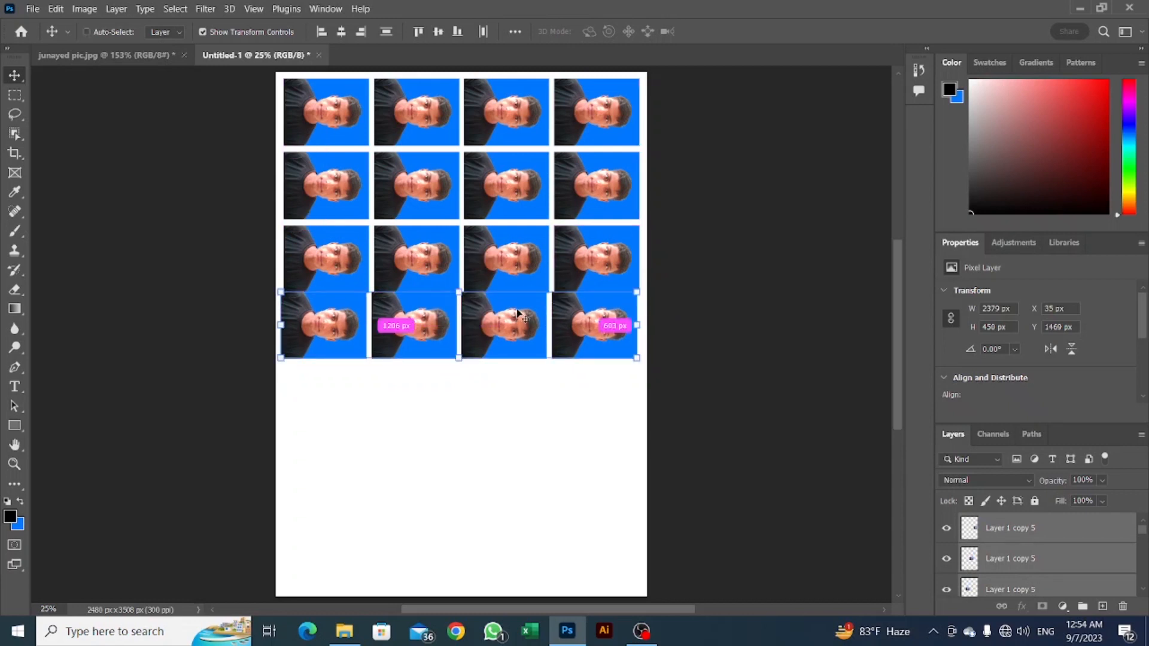
{"action": "key", "text": "ctrl+z"}
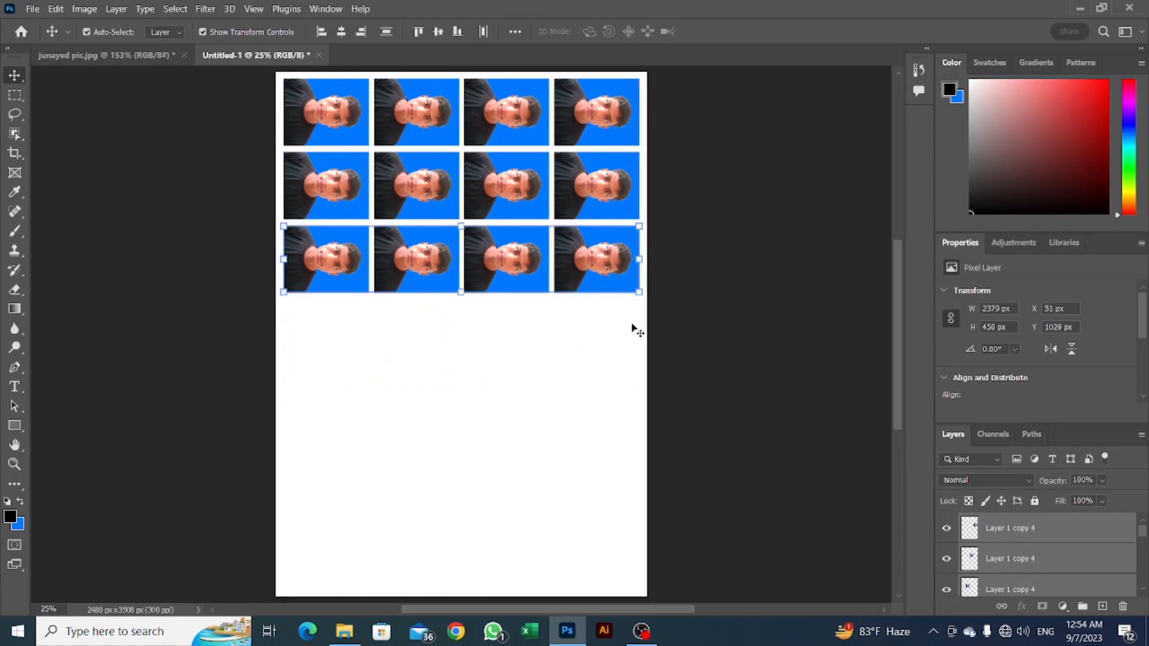
Delete the two rightmost photos in the third row, leaving ten photos on the page.
{"action": "left_click_drag", "start_coordinate": [616, 317], "coordinate": [537, 292]}
{"action": "key", "text": "Delete"}
{"action": "left_click", "coordinate": [591, 333]}
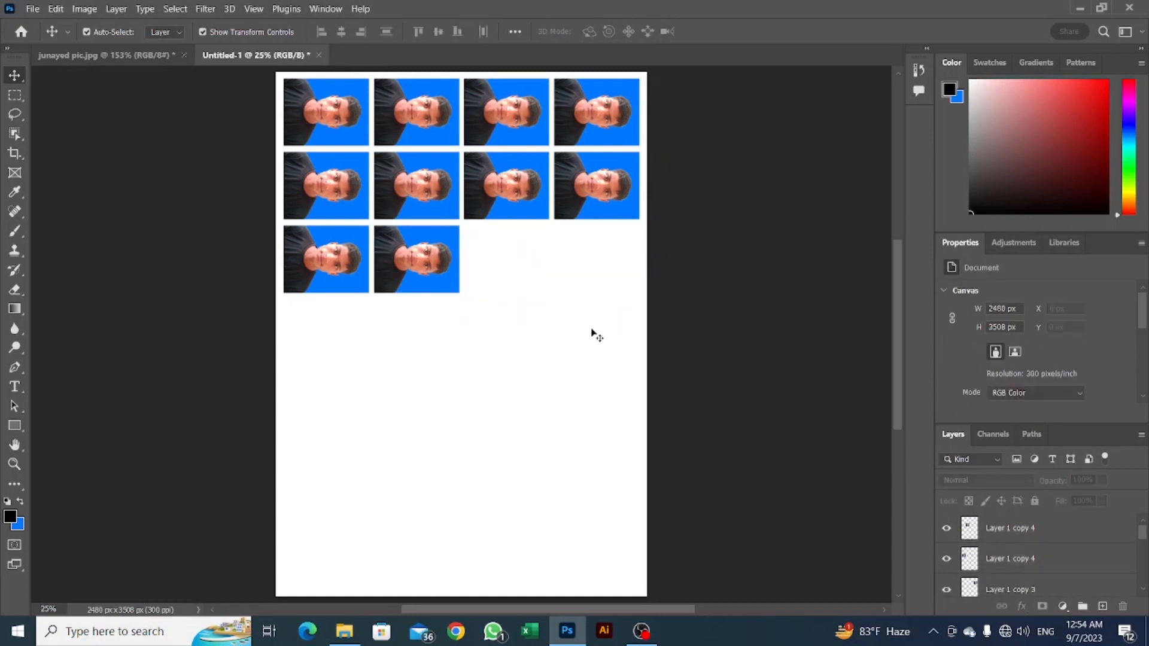
{"action": "left_click_drag", "start_coordinate": [649, 425], "coordinate": [336, 299]}
{"action": "left_click_drag", "start_coordinate": [622, 374], "coordinate": [319, 186]}
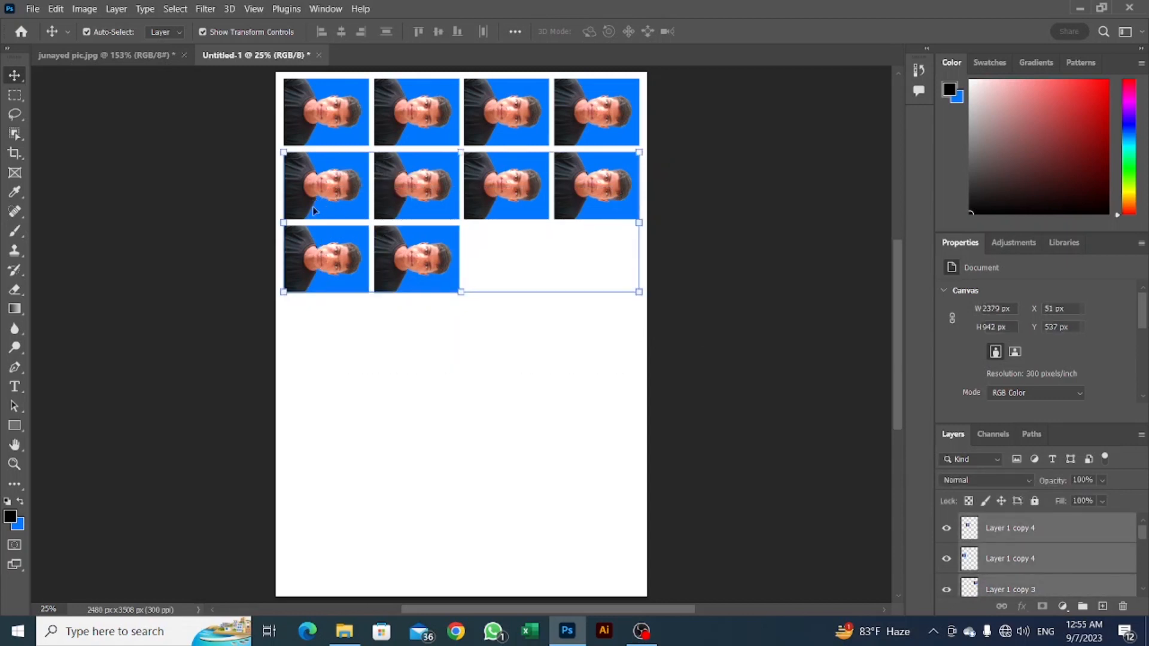
{"action": "left_click", "coordinate": [566, 367]}
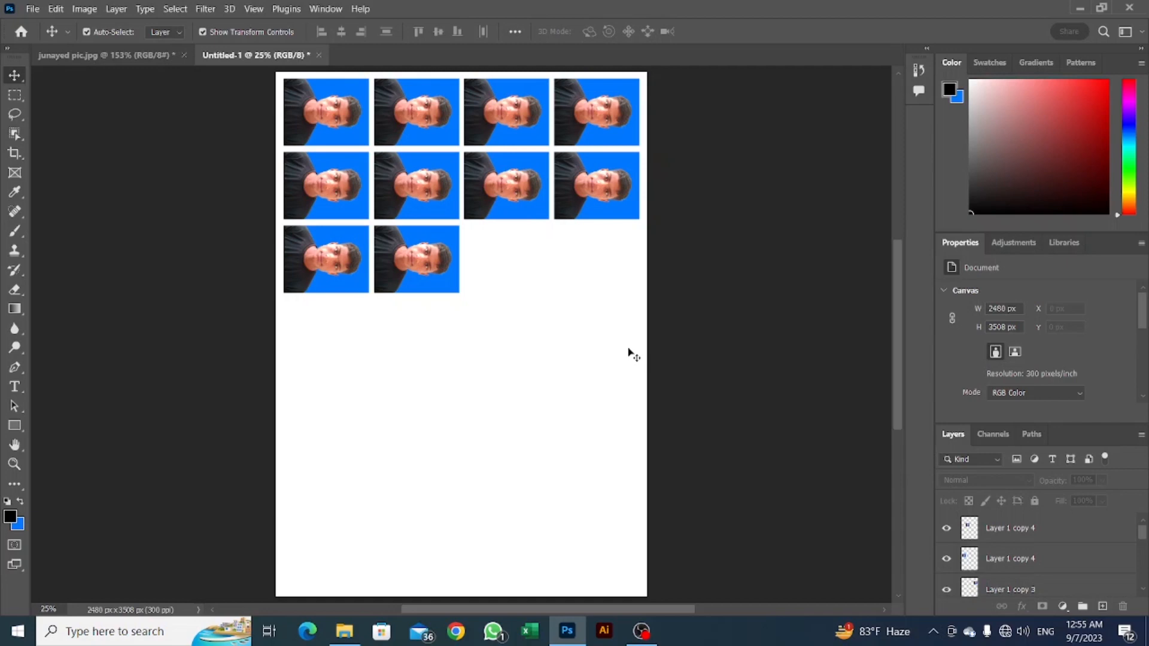
{"action": "left_click", "coordinate": [641, 631]}
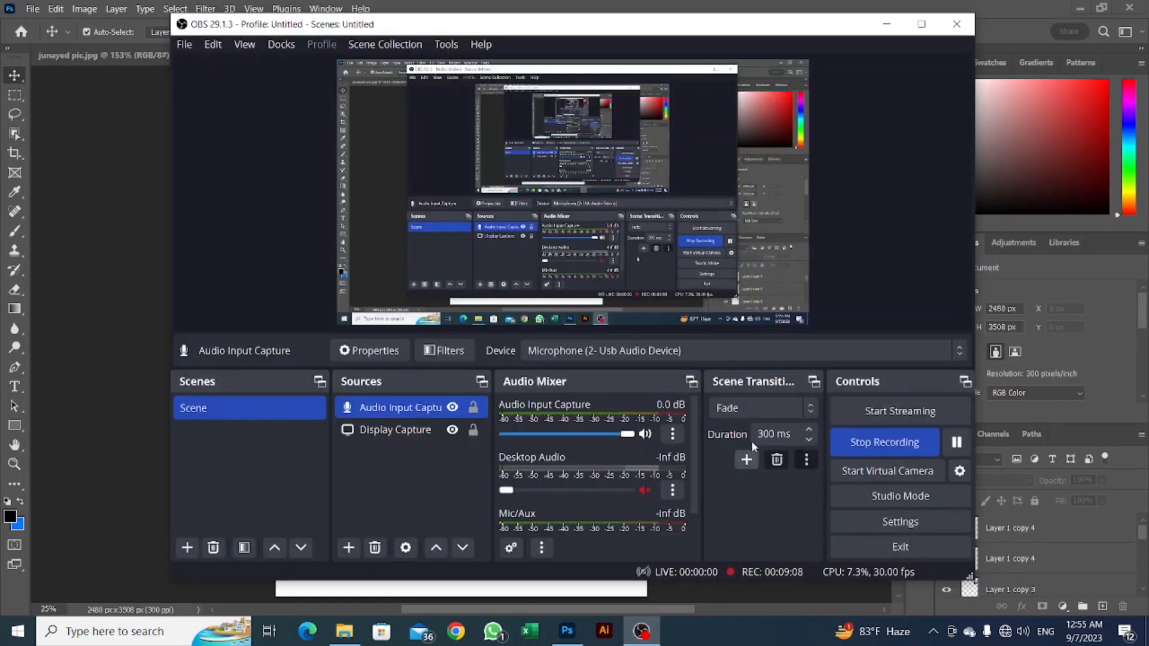